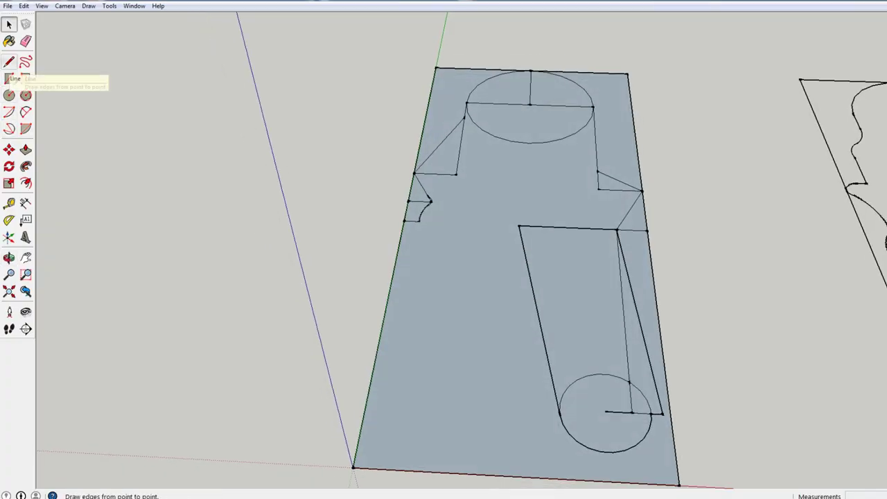
Step: Draw a 20 mm line inward from the rectangle's long edge and a circle of 12 mm radius centred on its end
click(9, 62)
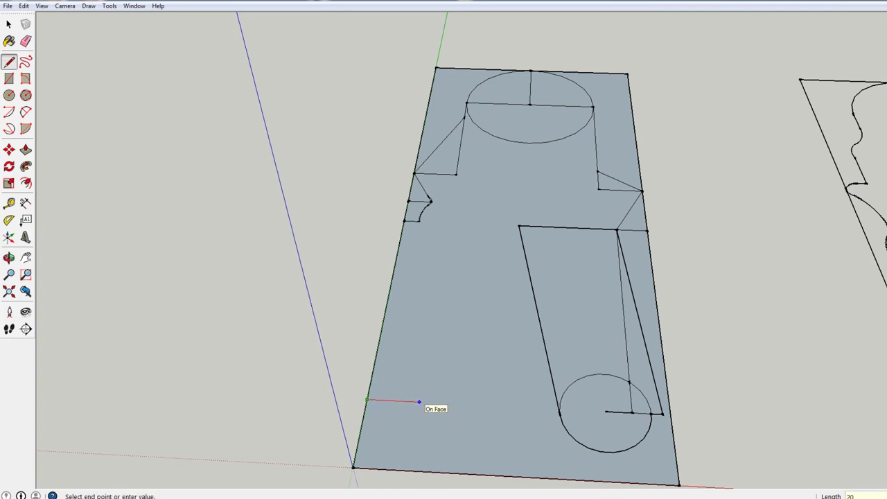
key(Escape)
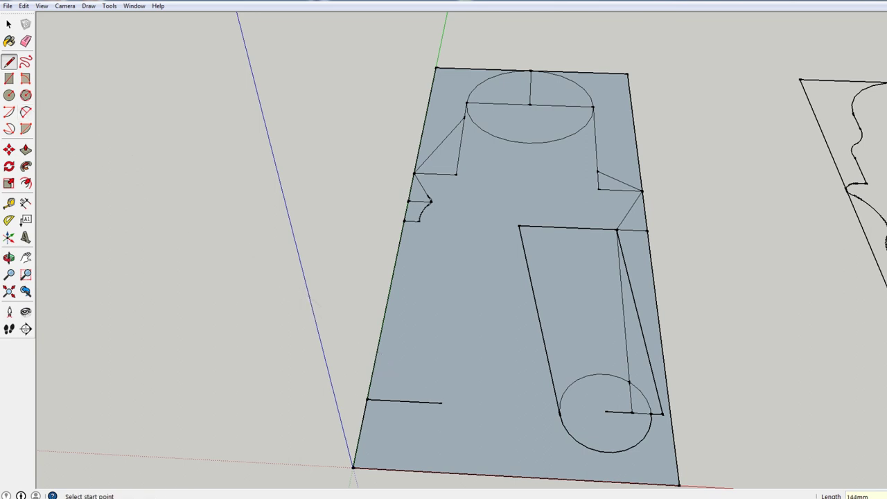
click(9, 95)
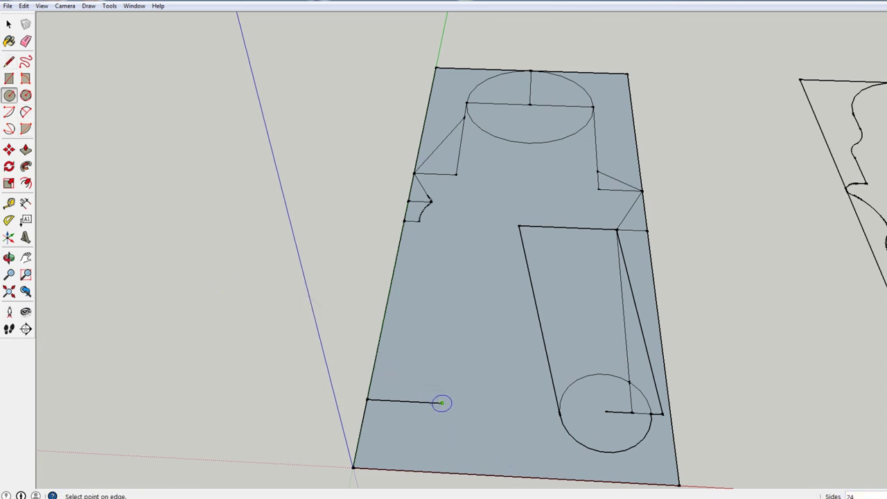
click(442, 403)
click(485, 421)
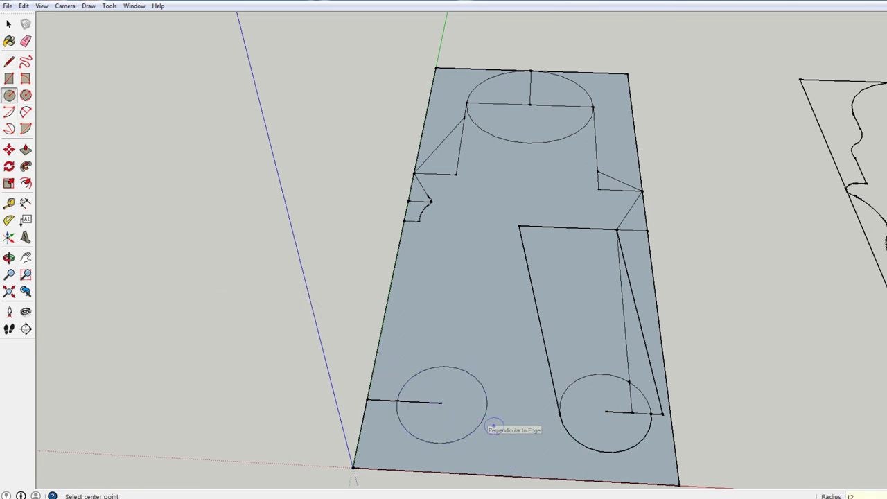
Step: Draw two straight leg lines up from the new circle's sides, the inner one about 70 mm to the existing leg's upper corner
click(9, 62)
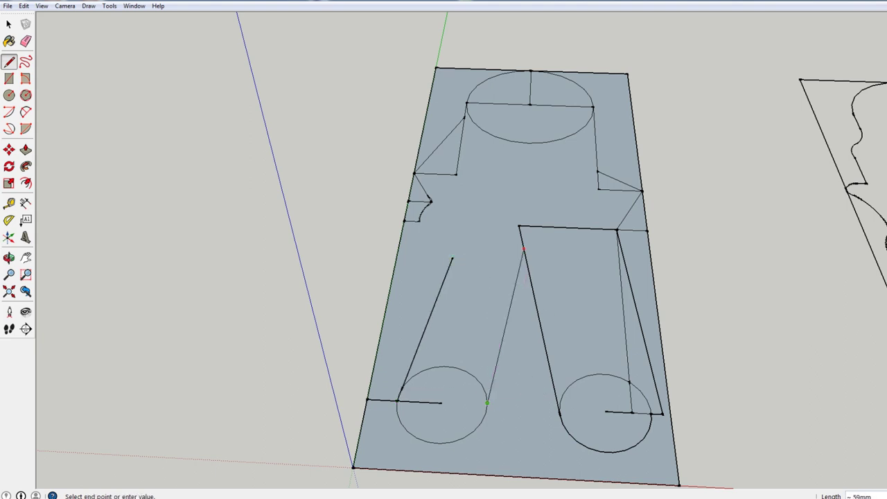
click(518, 226)
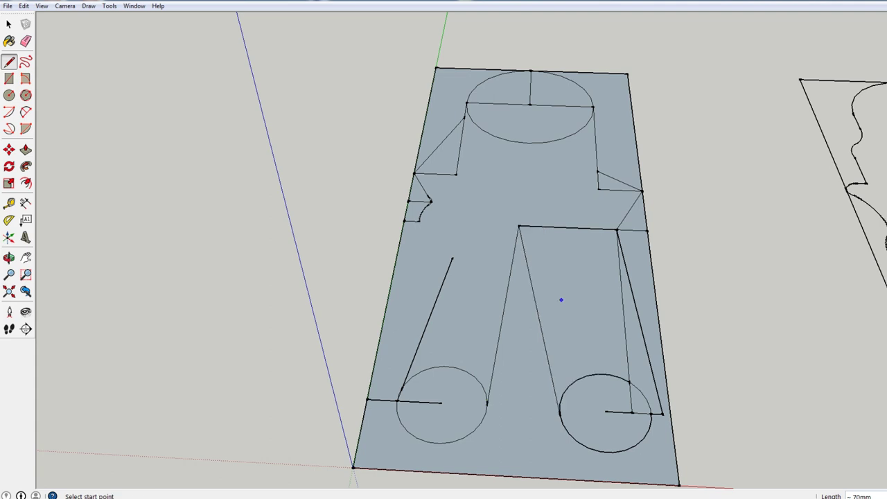
Step: Draw a two-point arc across the pointed corner touching the rectangle's long edge, with its ends about 5 mm apart
click(26, 42)
scroll(645, 187, up, 4)
shift+middle_drag(645, 191, 534, 298)
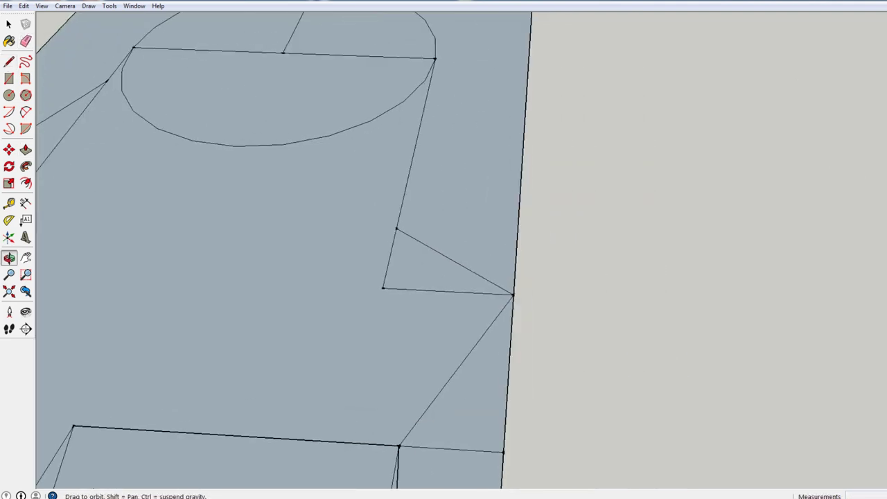
scroll(536, 307, up, 5)
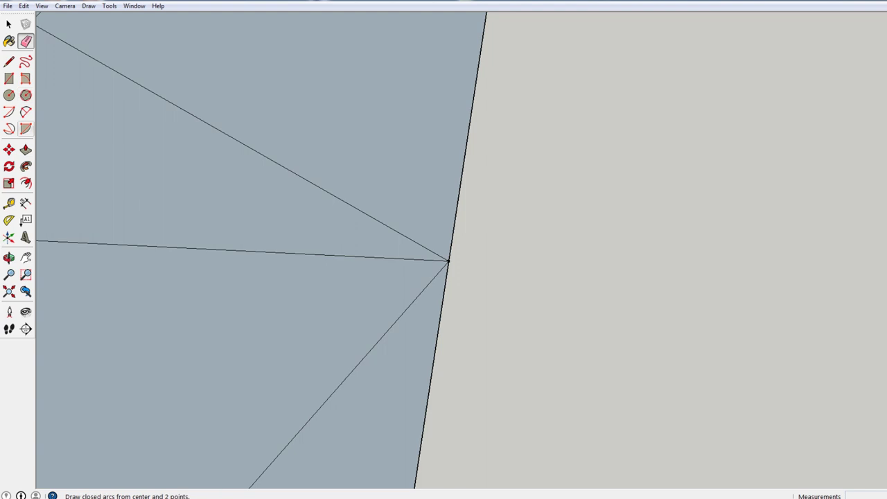
click(26, 112)
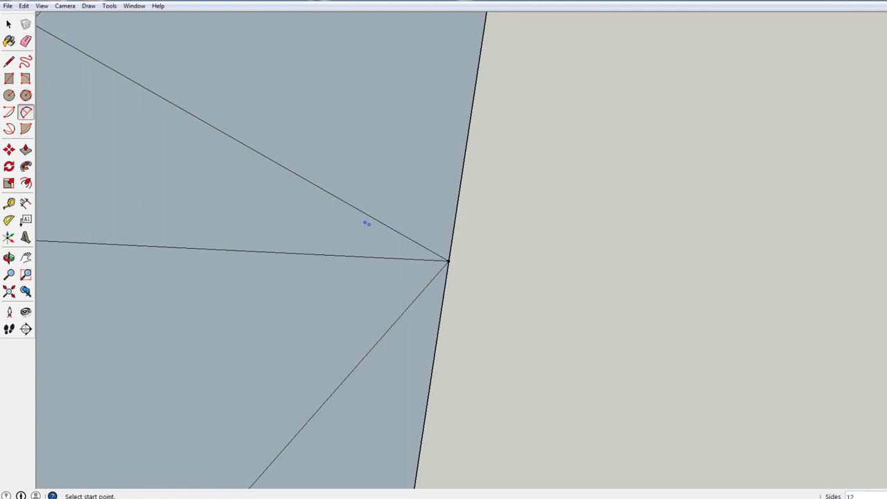
click(353, 207)
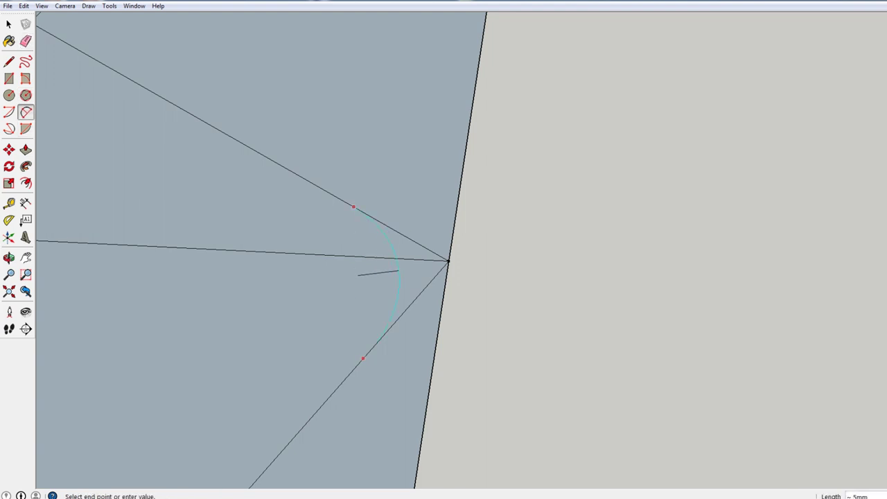
click(363, 357)
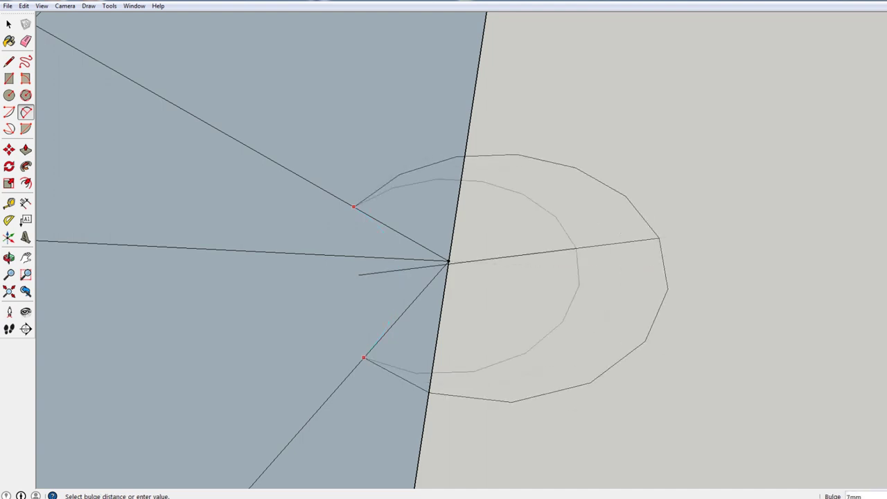
click(399, 248)
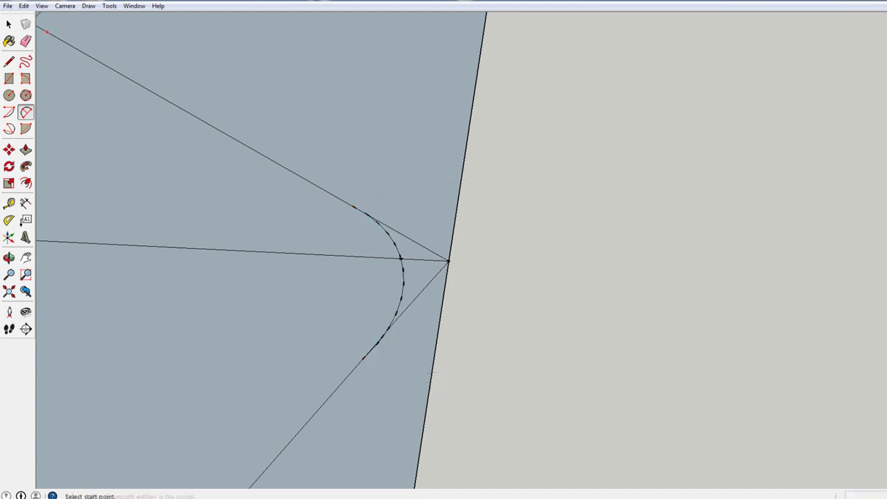
Step: Erase the leftover corner edges outside the arc and the straight construction line running inward from it
click(25, 41)
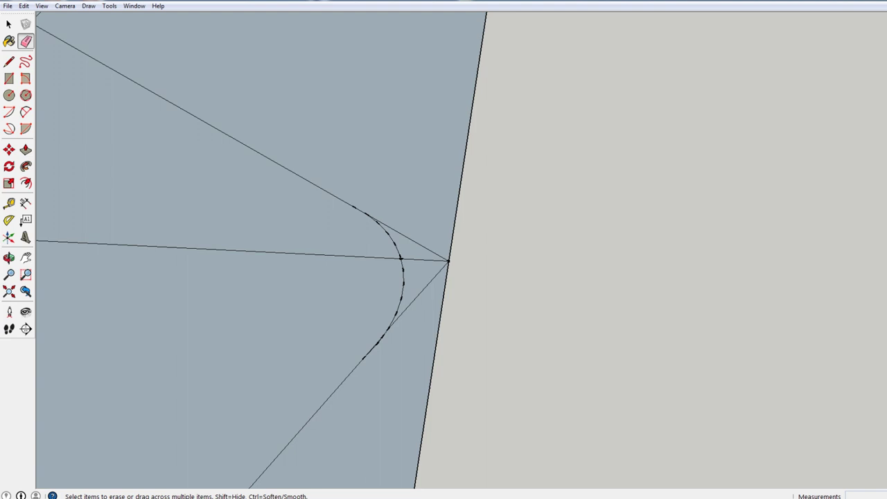
click(412, 304)
scroll(412, 313, down, 3)
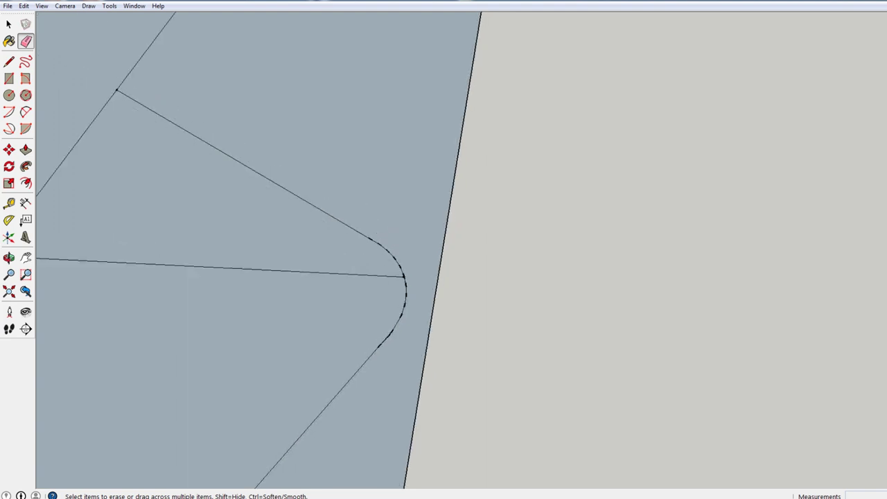
shift+middle_drag(412, 314, 531, 274)
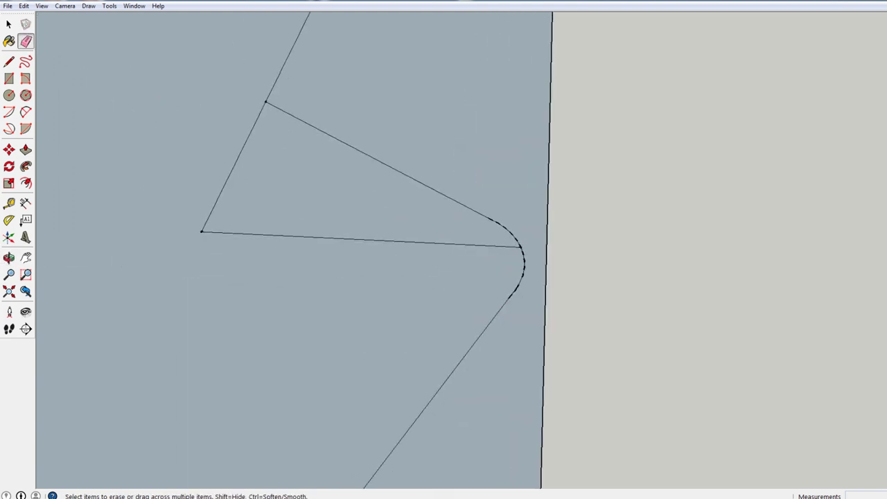
click(360, 240)
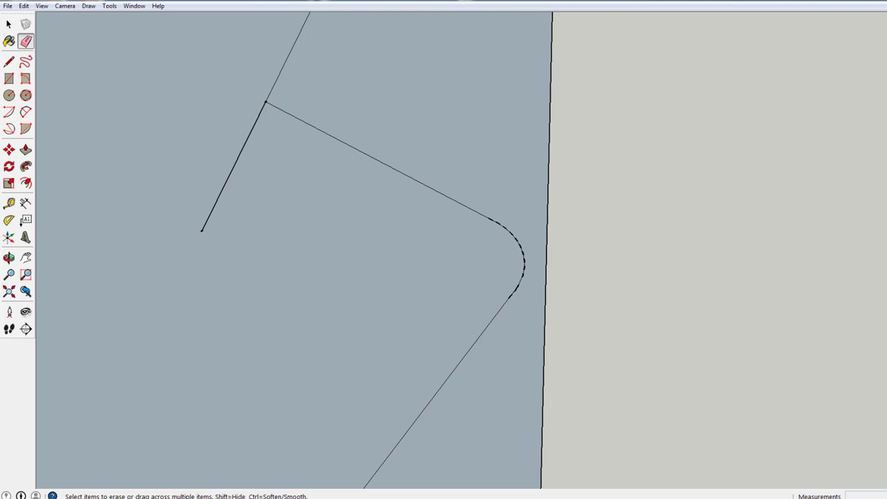
Step: Offset the edges of the panel face surrounding the tool-shaped cutout by 1.5 mm
scroll(364, 357, down, 6)
shift+middle_drag(312, 418, 418, 318)
scroll(418, 318, down, 1)
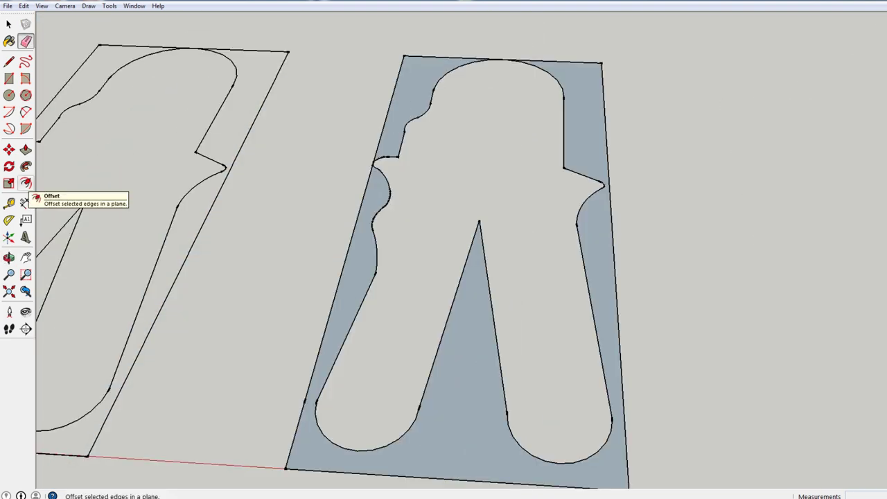
click(26, 184)
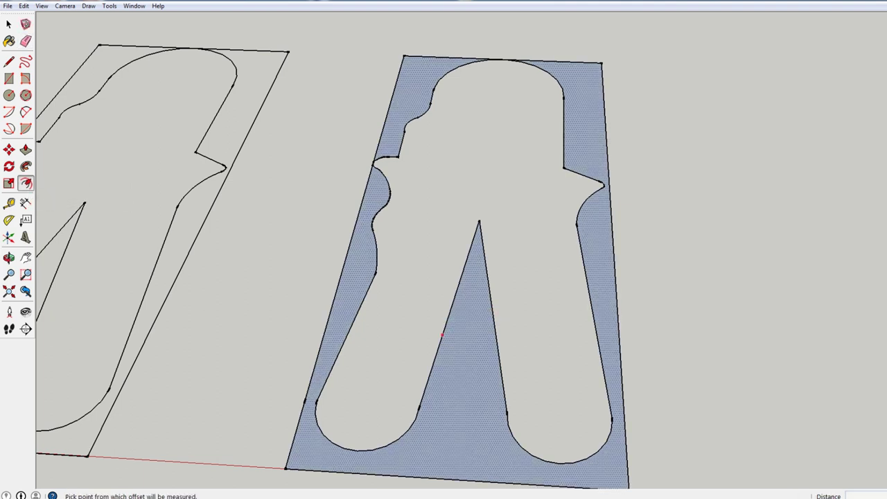
click(442, 335)
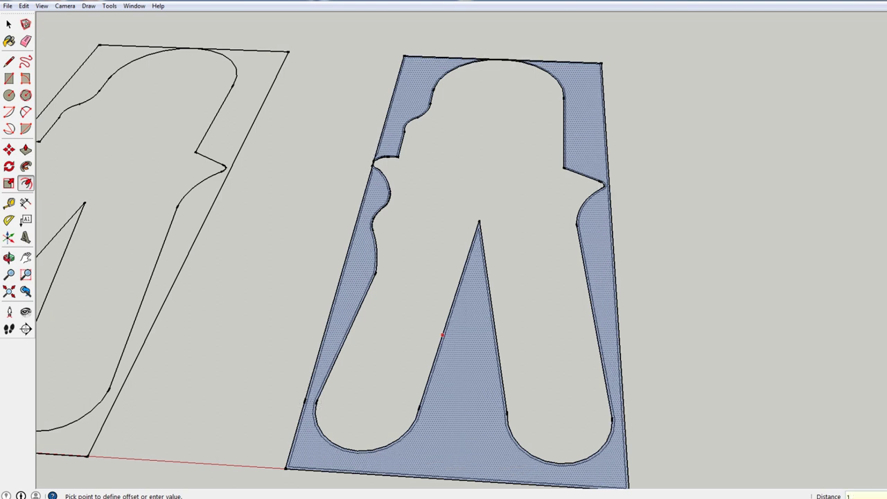
key(Return)
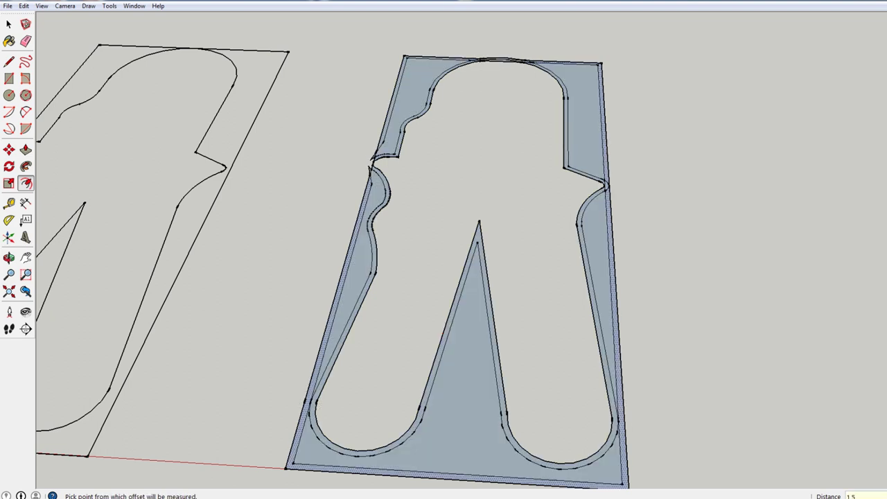
key(Escape)
Step: Draw edges from the panel's corner to enclose a rectangular strip about 25 mm wide along its long side
scroll(457, 263, down, 1)
click(25, 113)
click(9, 61)
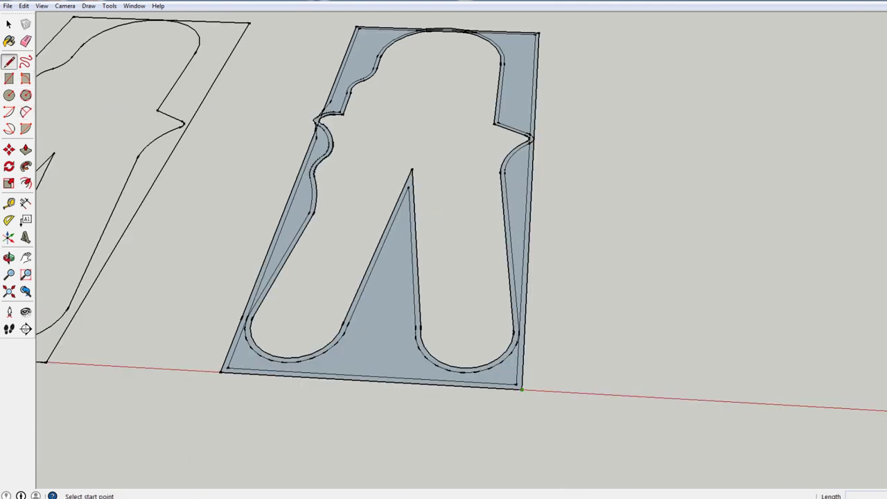
click(522, 389)
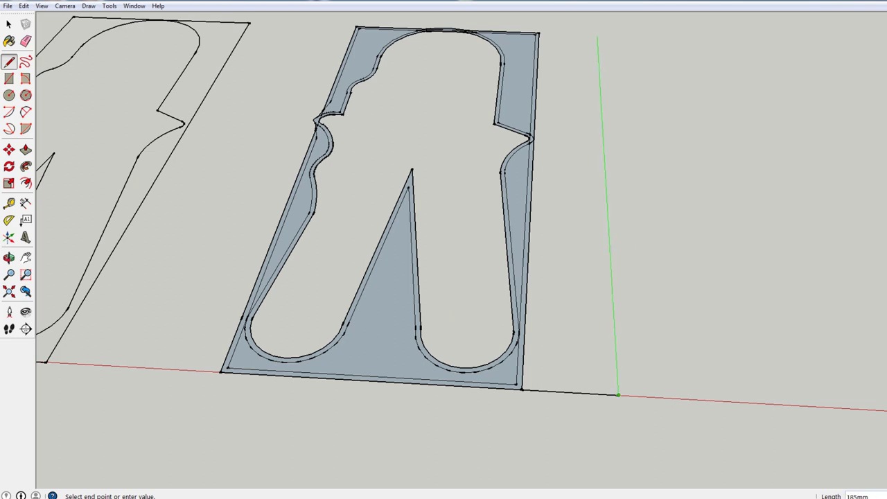
click(597, 30)
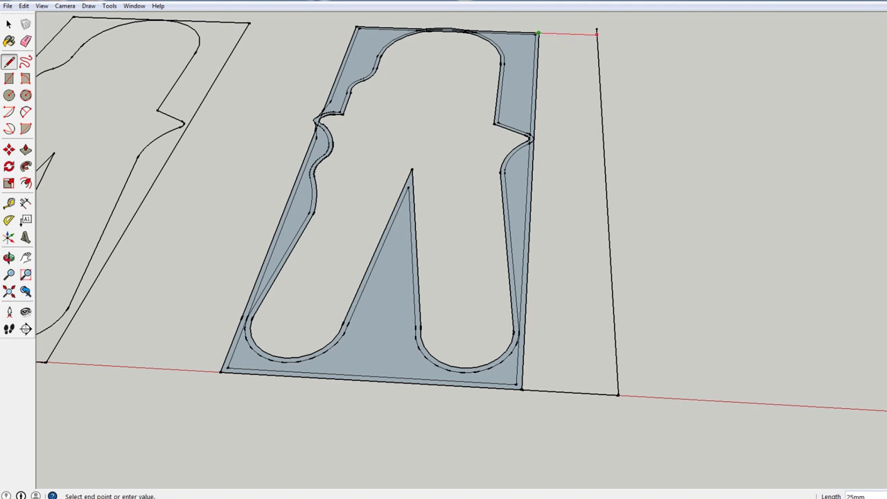
click(538, 33)
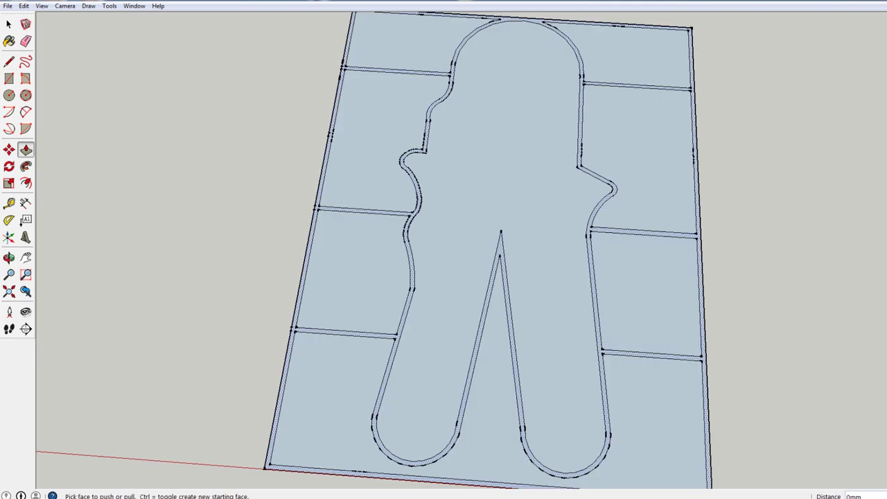
Step: Pull the wall and divider outline face up 20 mm with Push/Pull
click(501, 245)
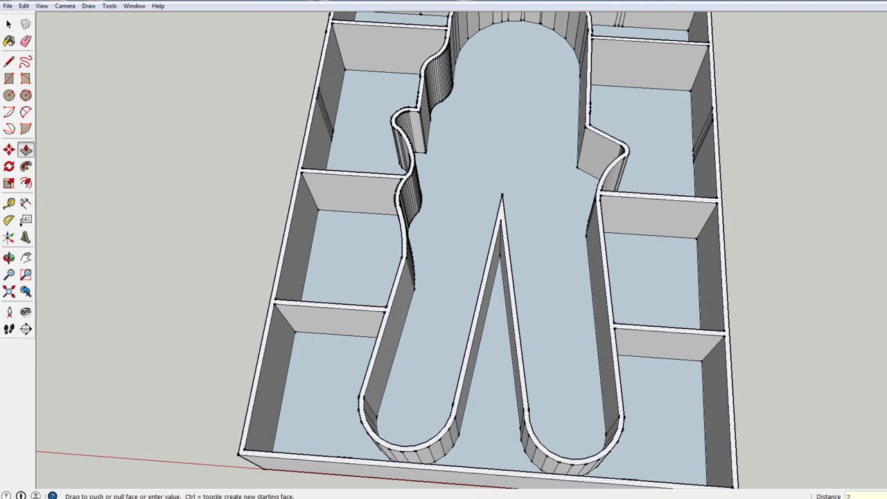
key(Return)
scroll(580, 253, down, 3)
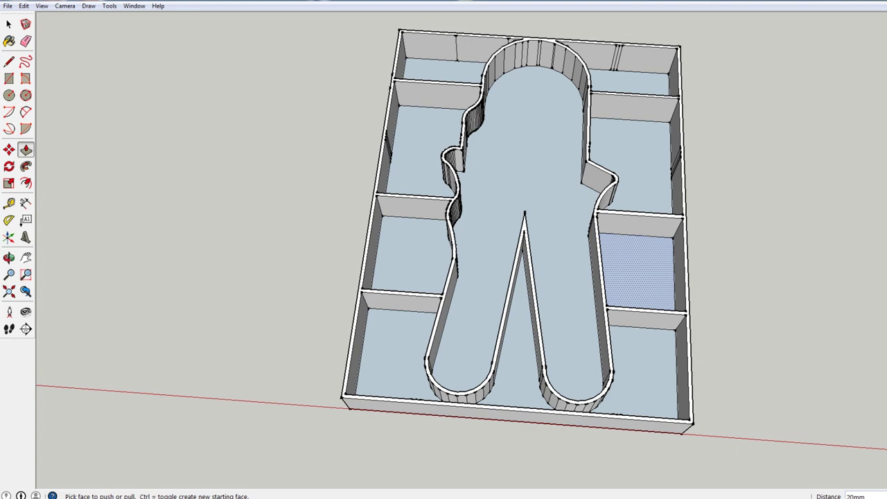
Step: Pull the outer face of the box's long side wall outward to thicken it
middle_drag(682, 273, 684, 246)
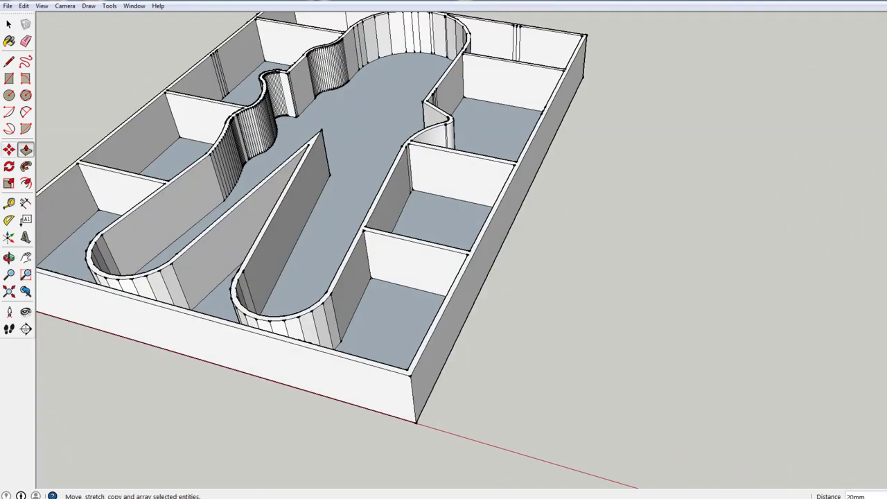
click(480, 266)
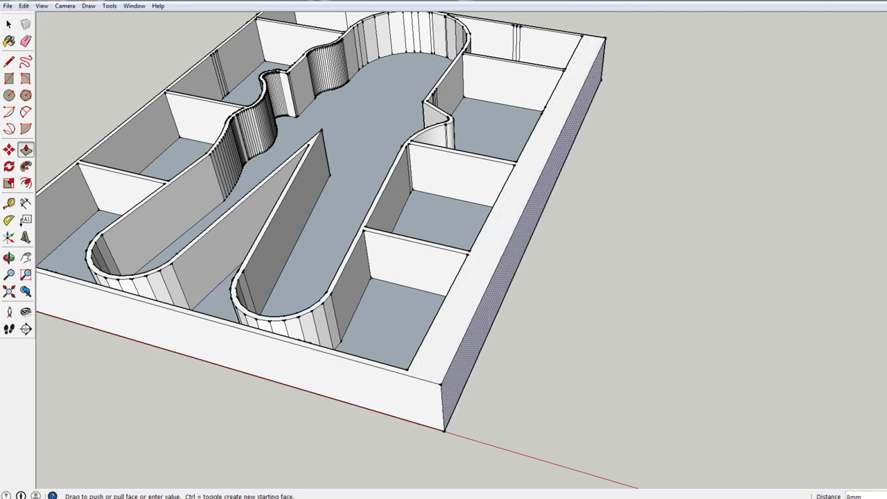
key(o)
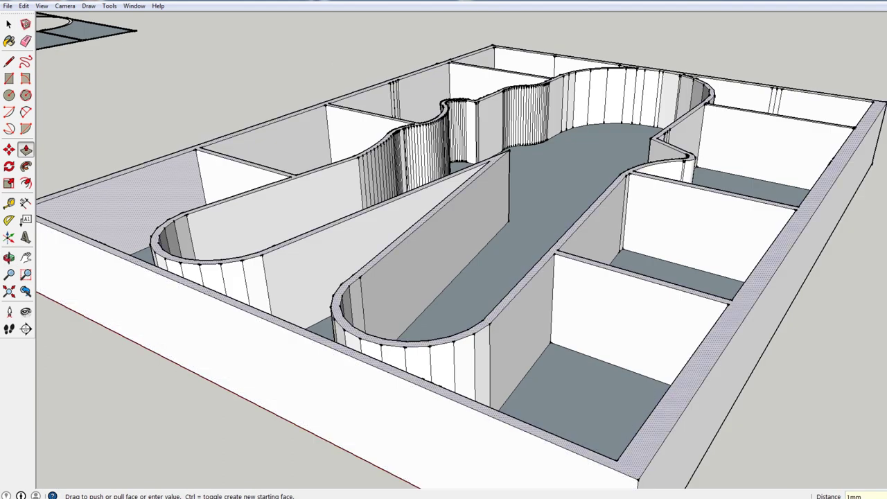
Step: Draw an edge lengthwise along the top of the thickened side wall to split off an outer strip
key(f)
key(l)
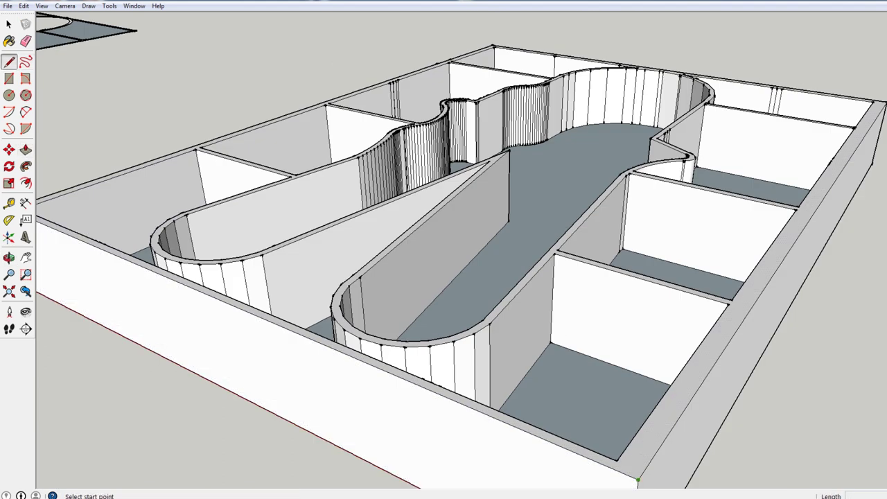
click(638, 479)
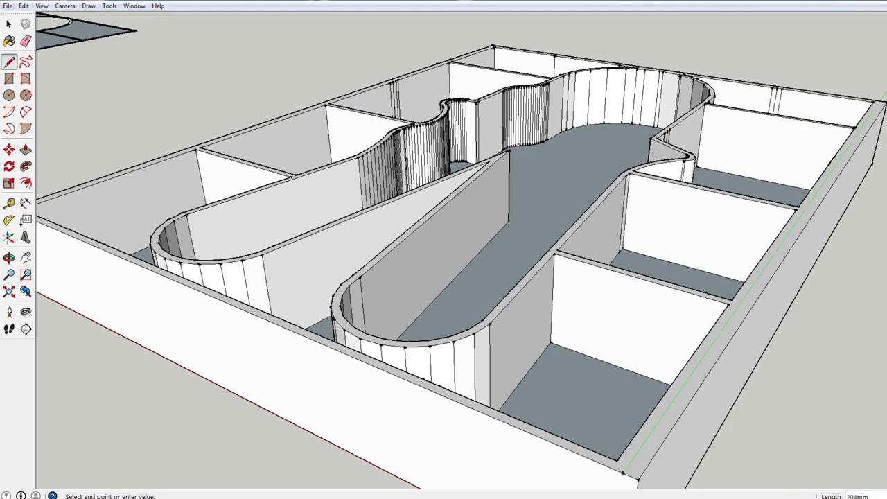
click(880, 101)
Step: Pull the outer strip on top of the thickened wall up 2 mm to form a raised rail
middle_drag(711, 309, 745, 278)
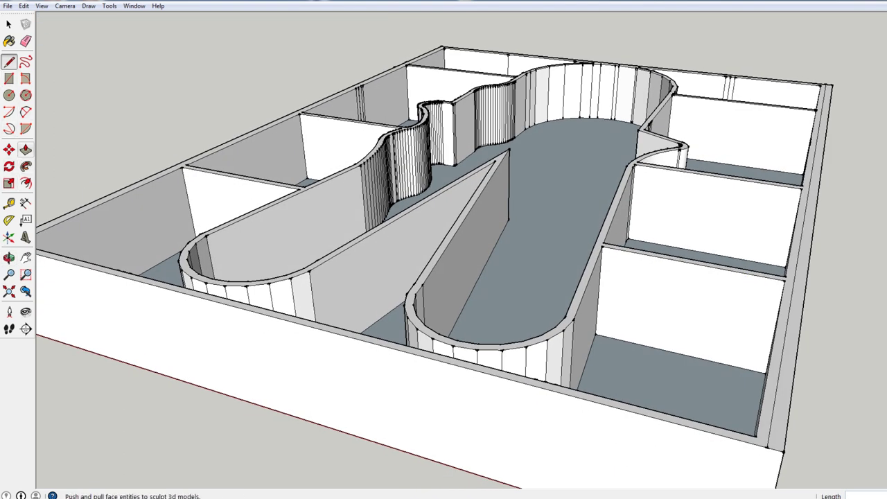
click(25, 149)
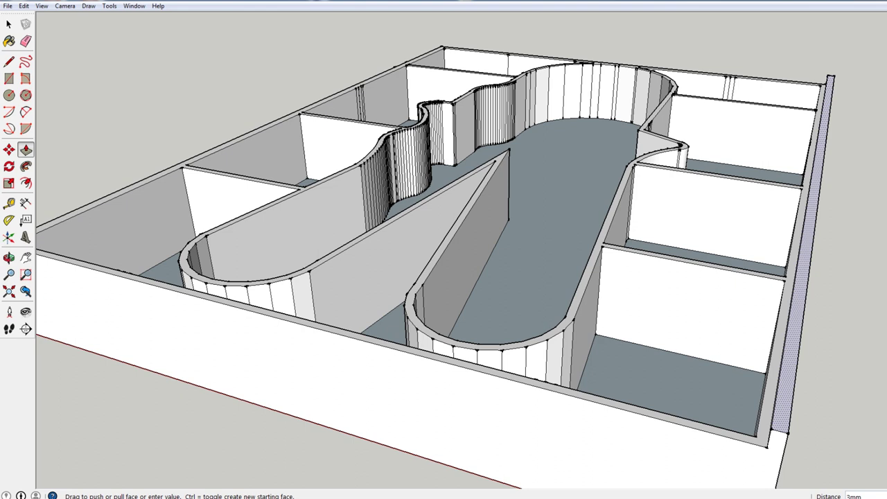
drag(782, 430, 787, 438)
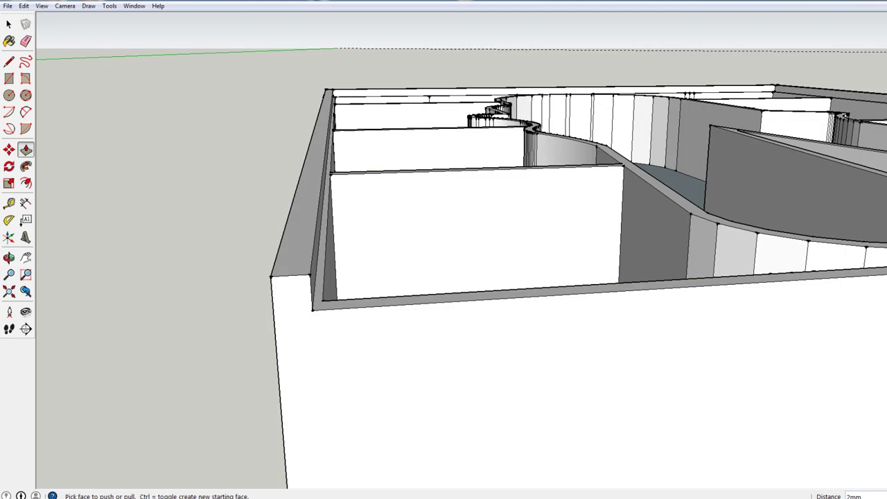
Step: Draw a 1 mm square profile at the inner lower corner of the raised rail's end face and try Follow Me
key(l)
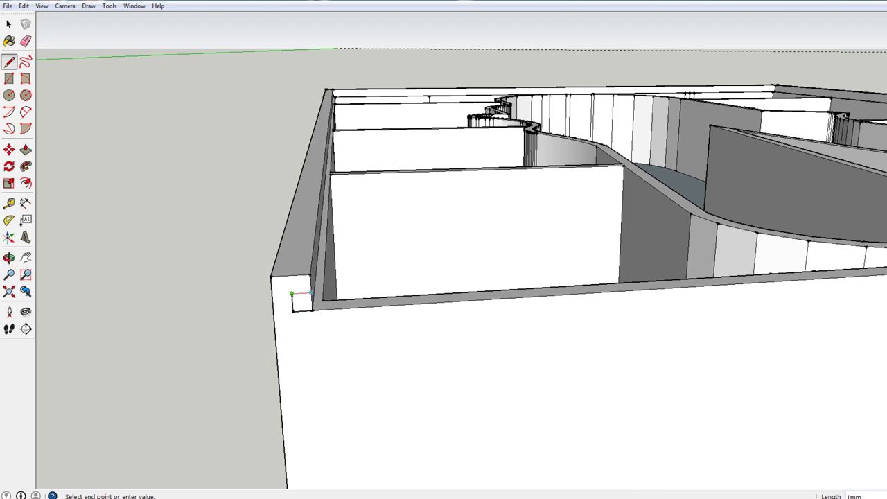
middle_drag(416, 250, 353, 240)
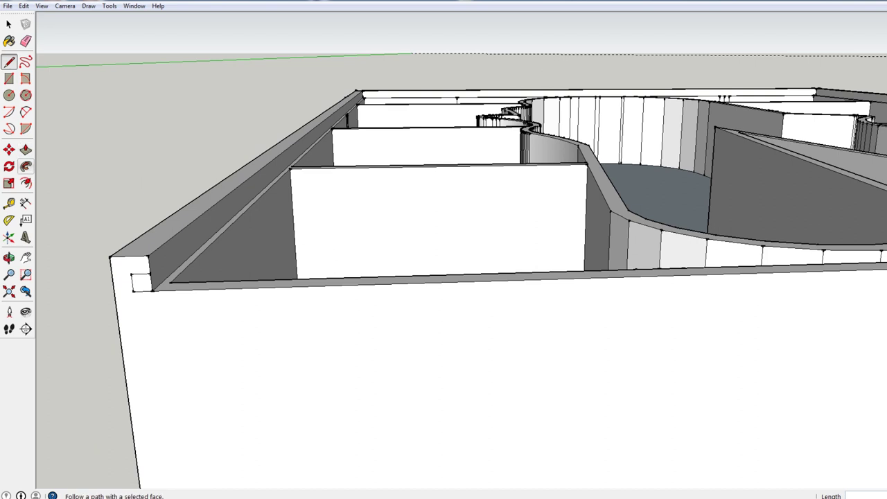
click(25, 167)
drag(156, 277, 182, 259)
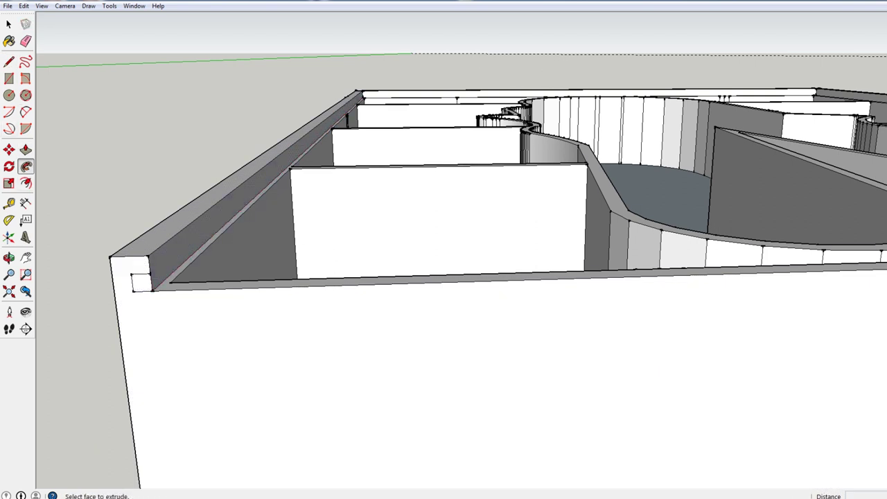
Step: Push the square profile about 186 mm along the rail with Push/Pull to cut a lengthwise groove
key(p)
middle_drag(239, 235, 223, 269)
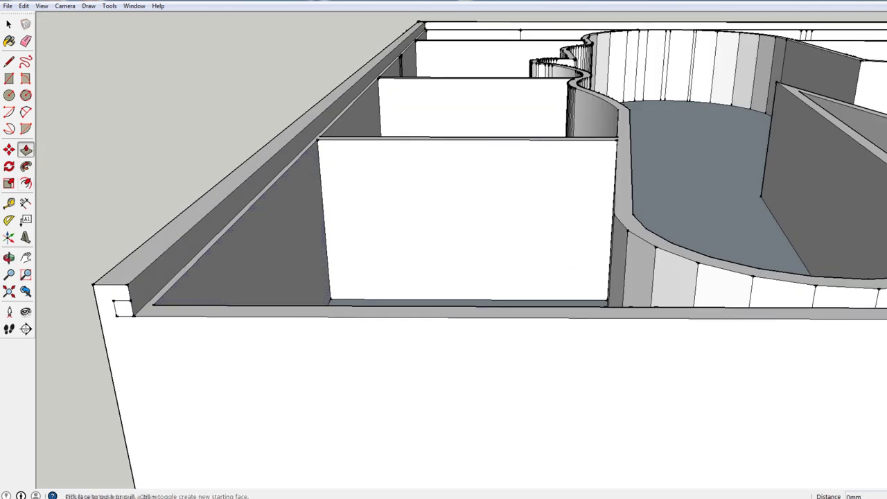
drag(123, 308, 372, 76)
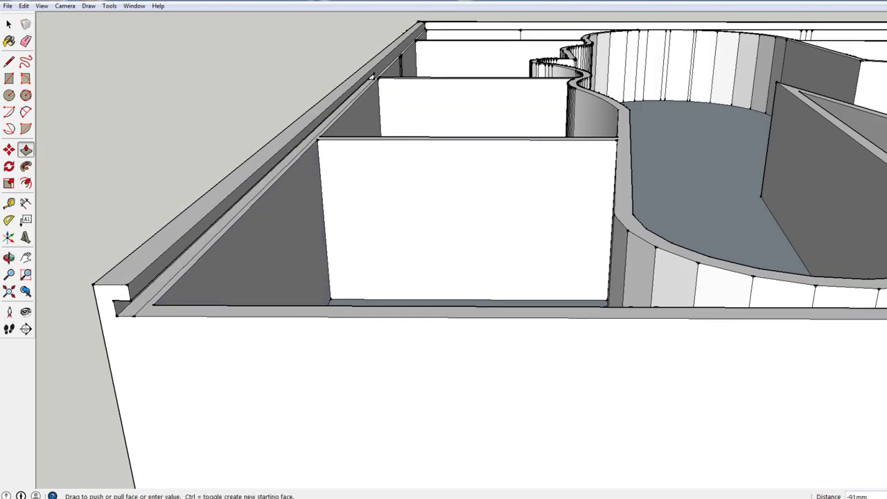
drag(426, 30, 426, 29)
scroll(423, 29, up, 8)
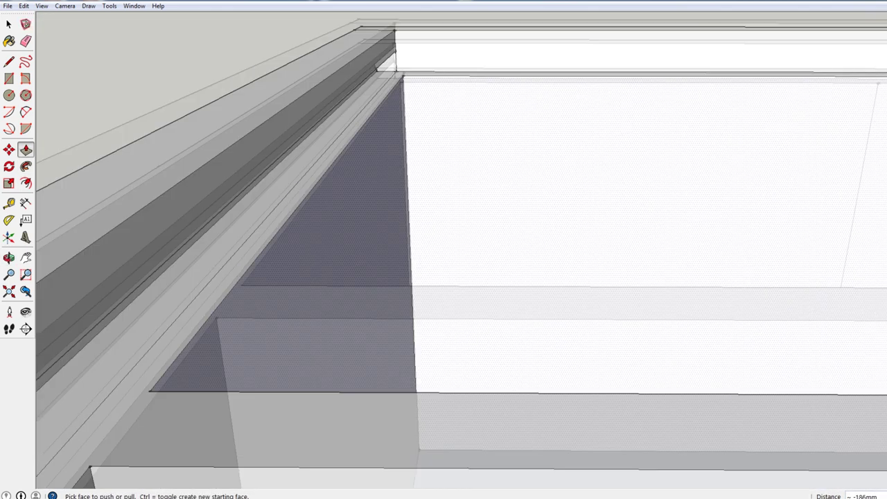
Step: Examine the grooved rail and the box's end corners from several angles
scroll(378, 142, down, 5)
middle_drag(379, 142, 444, 83)
scroll(444, 208, down, 3)
middle_drag(485, 374, 485, 312)
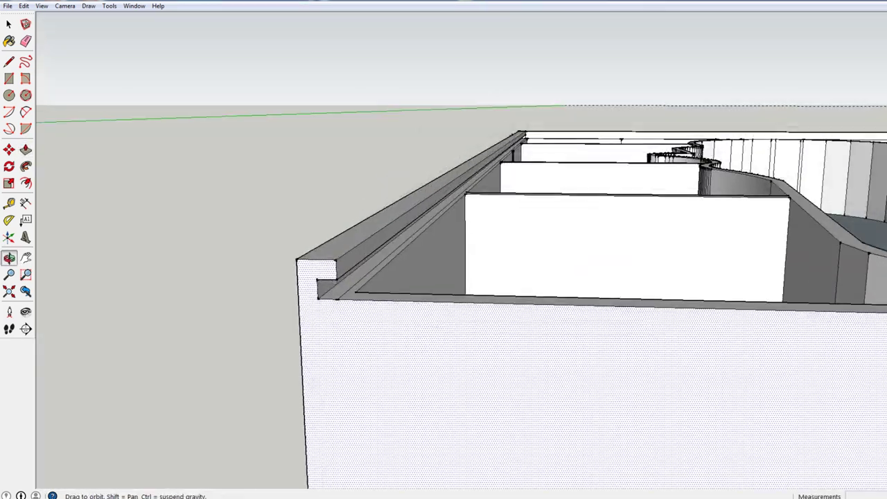
scroll(485, 312, down, 4)
middle_drag(589, 277, 312, 361)
scroll(688, 78, up, 10)
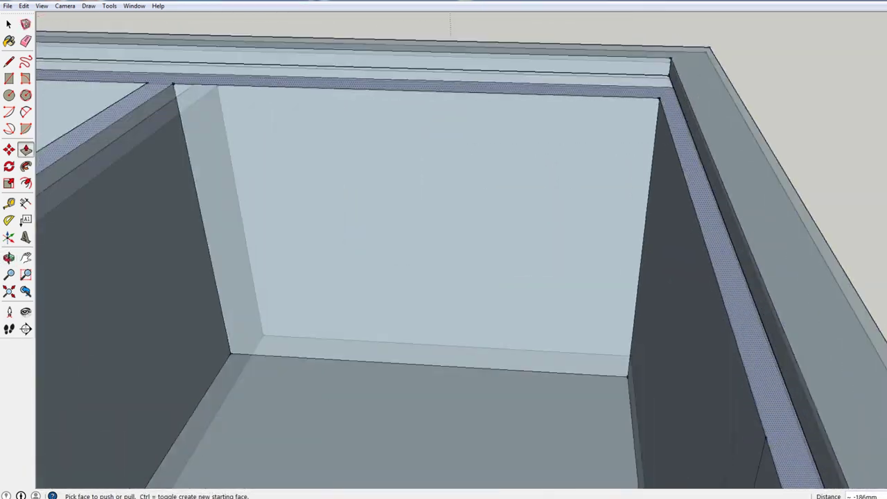
middle_drag(416, 222, 316, 354)
Step: Examine the lid's stepped side edge and how it fits into the box's grooved rail
scroll(422, 335, down, 12)
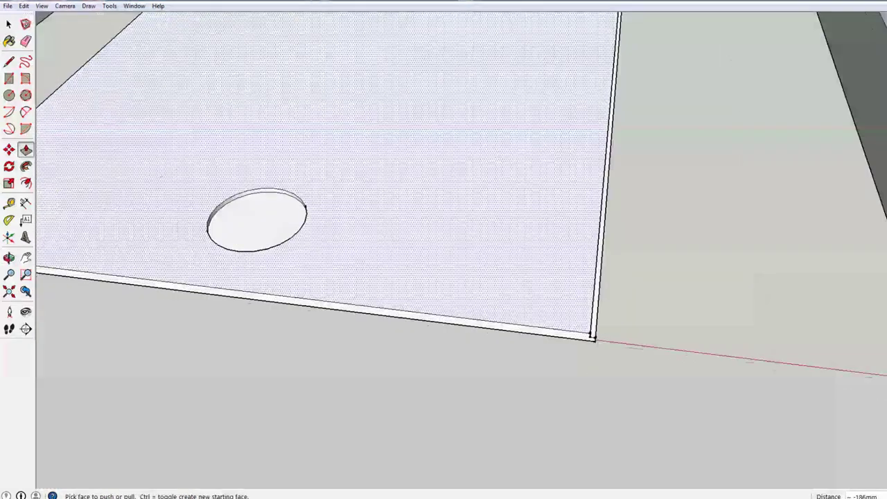
middle_drag(443, 250, 389, 222)
middle_drag(527, 346, 551, 243)
scroll(551, 243, up, 6)
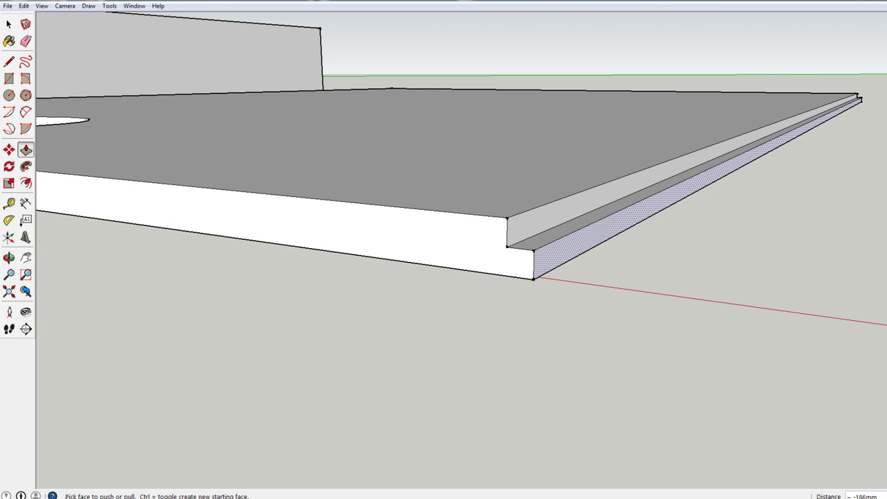
mouse_move(354, 246)
middle_down()
mouse_move(319, 270)
mouse_move(346, 278)
mouse_move(338, 294)
middle_up()
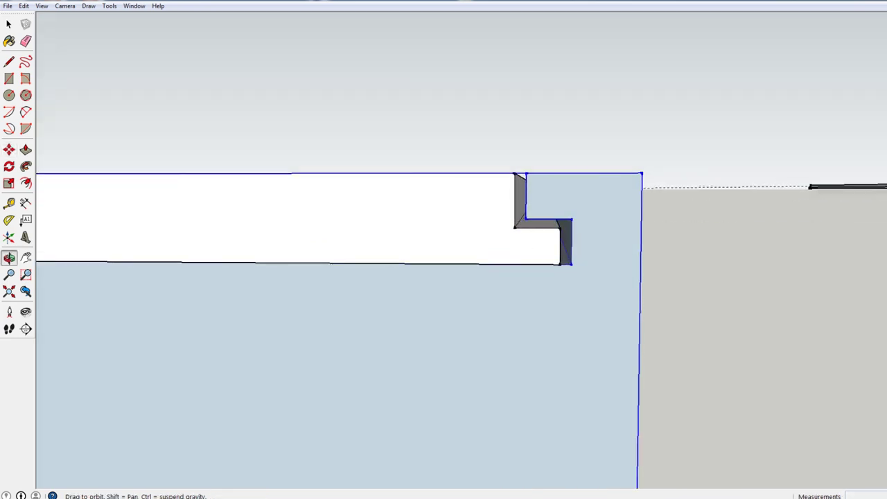
mouse_move(547, 310)
middle_down()
mouse_move(555, 312)
mouse_move(547, 322)
middle_up()
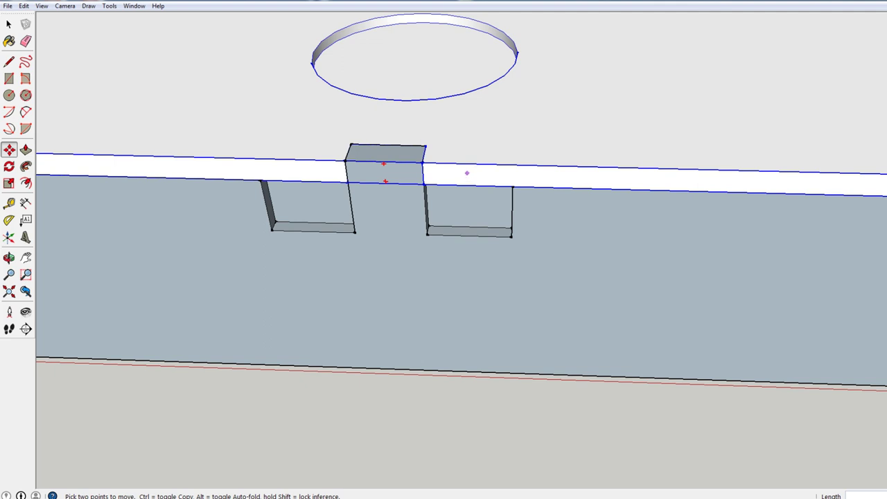
Step: Try sliding the lid 3 mm along the box's grooves and back, past the latch tab on the front wall
click(467, 171)
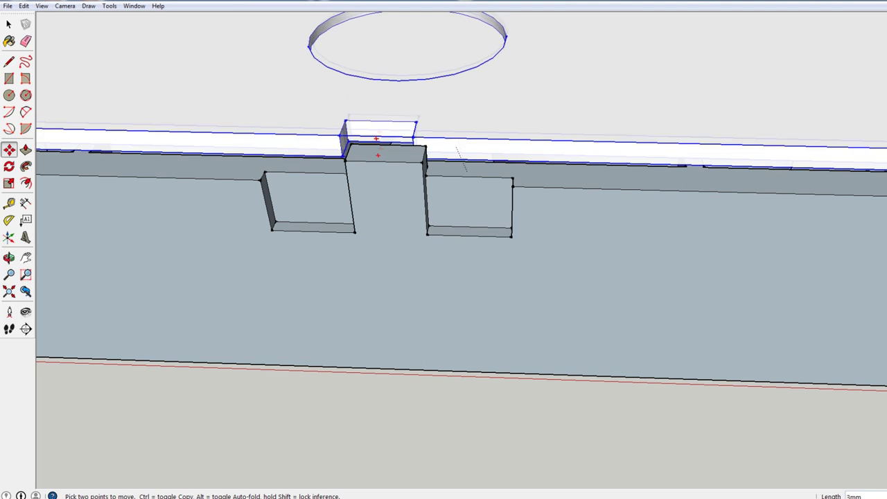
click(467, 171)
middle_drag(466, 215, 509, 216)
middle_drag(510, 216, 520, 190)
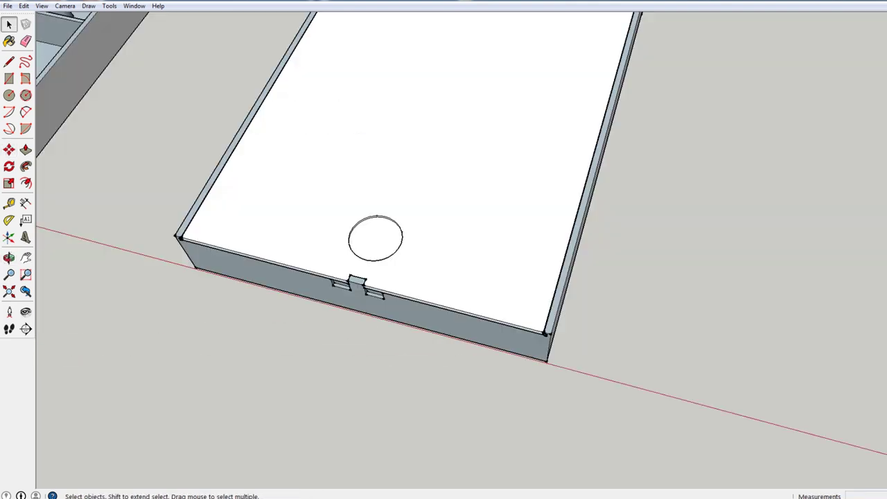
click(9, 150)
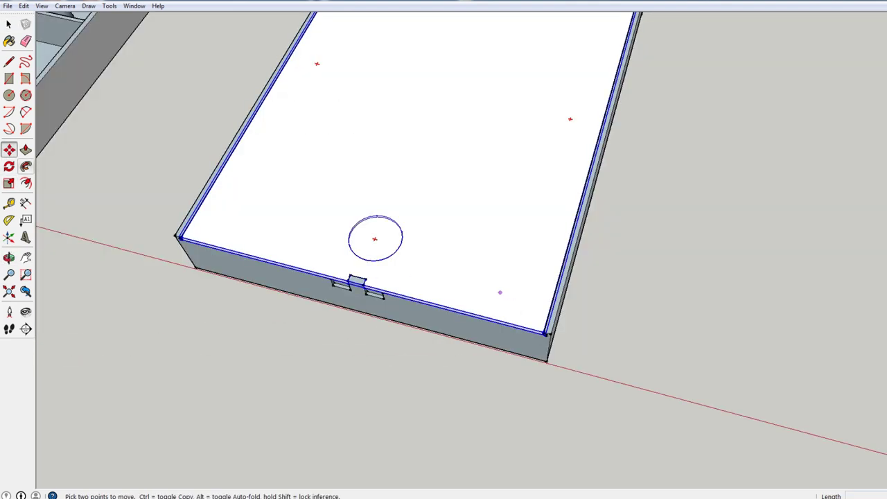
click(501, 292)
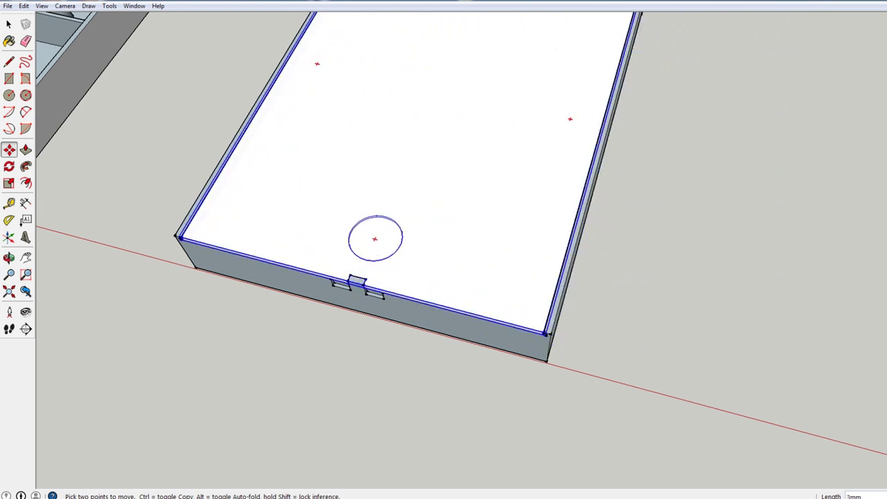
click(499, 292)
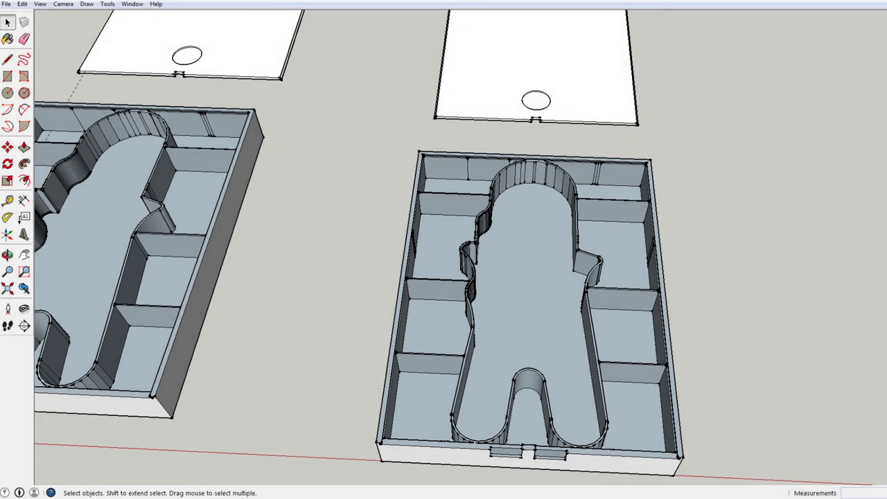
Step: Select the whole box body and make it a component with the default settings
drag(369, 135, 764, 487)
right_click(558, 314)
click(597, 388)
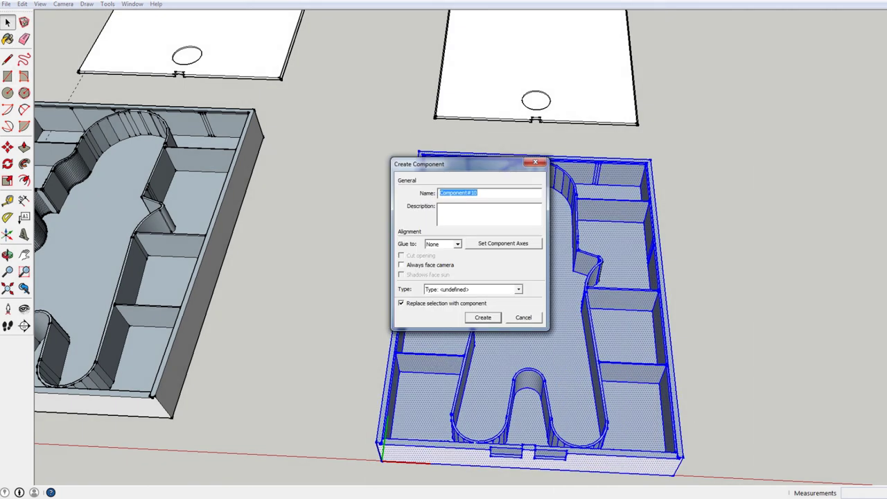
key(Return)
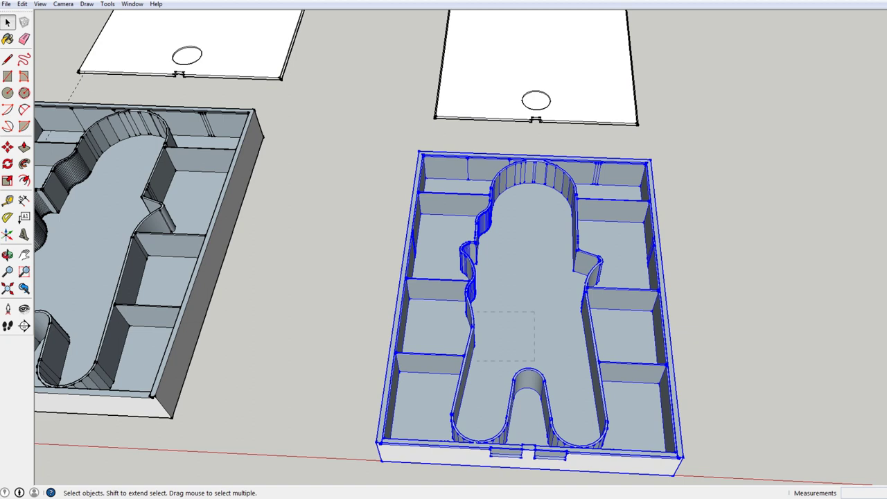
Step: Export the box component in millimetres as an STL file named "skatla+ pokrov fertikuntitled" to the desktop
middle_drag(478, 313, 409, 274)
click(6, 4)
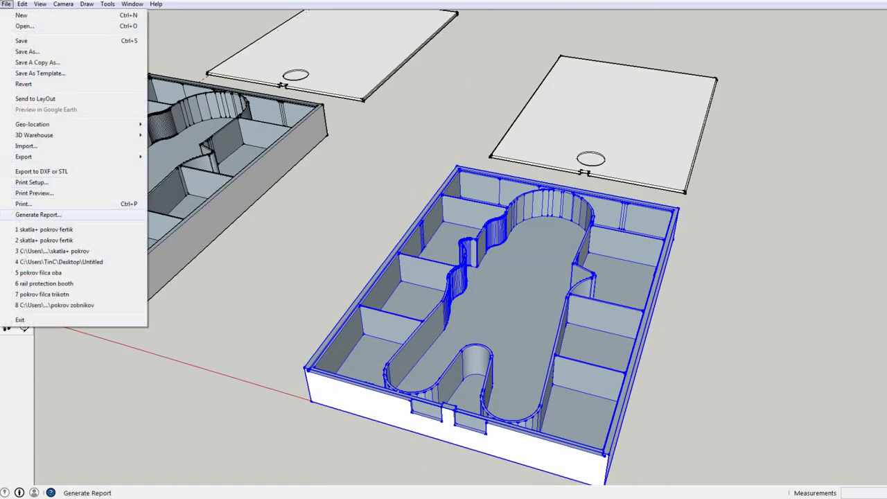
click(41, 172)
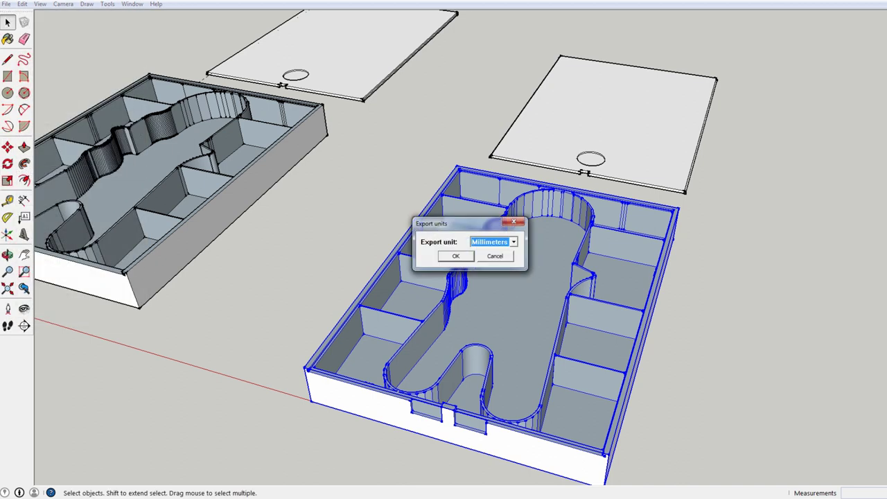
key(Return)
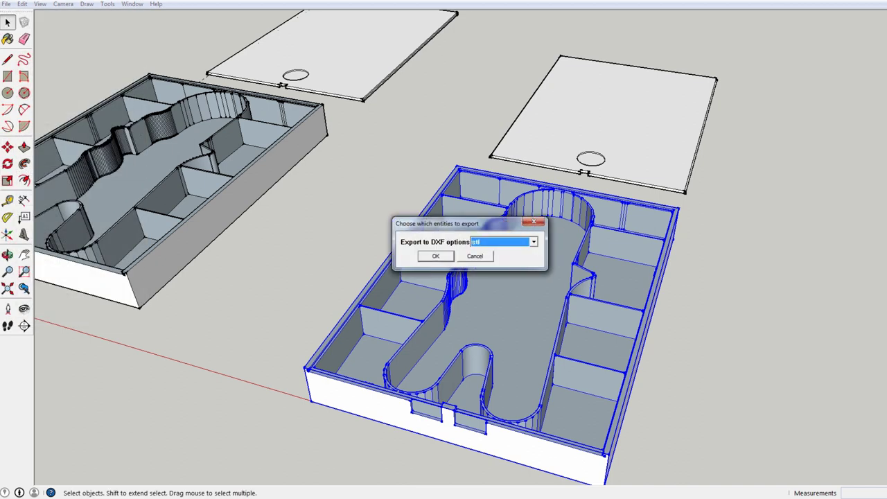
key(Return)
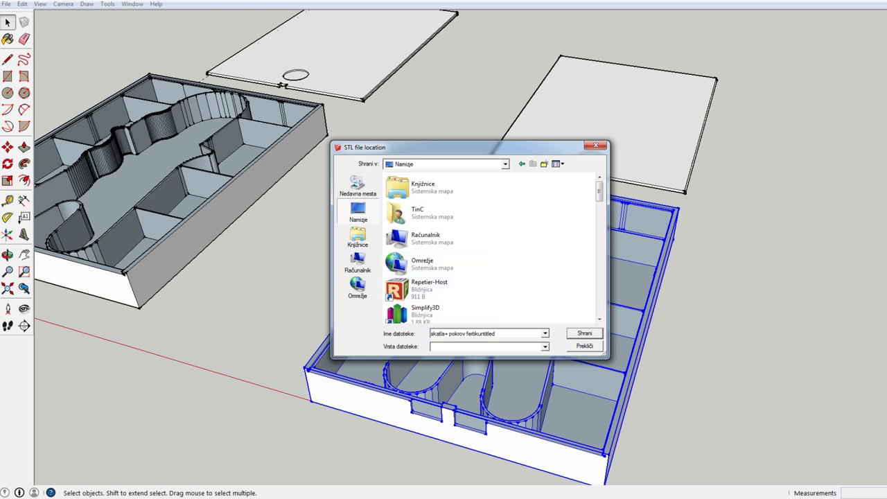
key(Return)
key(Return)
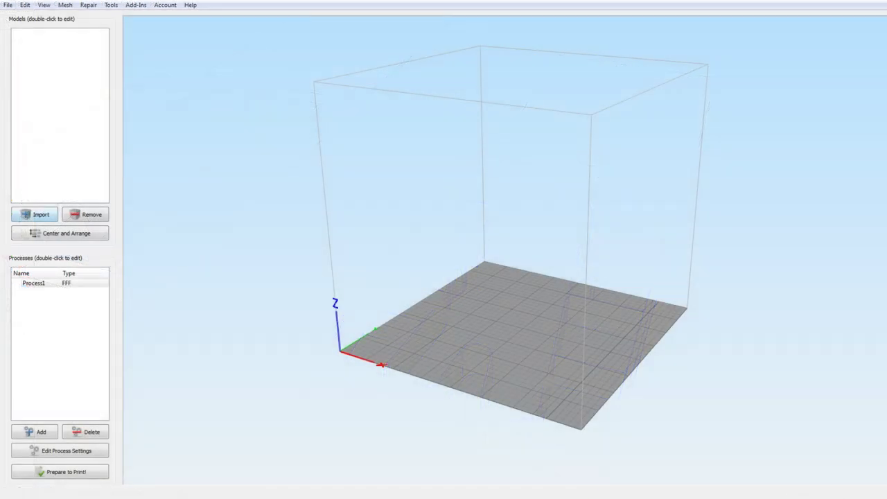
Step: Switch to Simplify3D and import the "skatla+ pokrov fertikuntitled" model from the desktop
click(35, 214)
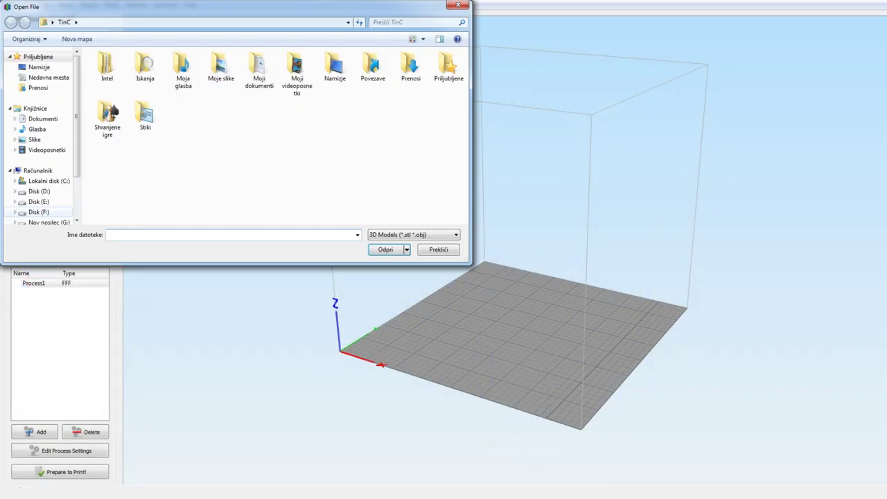
click(39, 67)
click(276, 201)
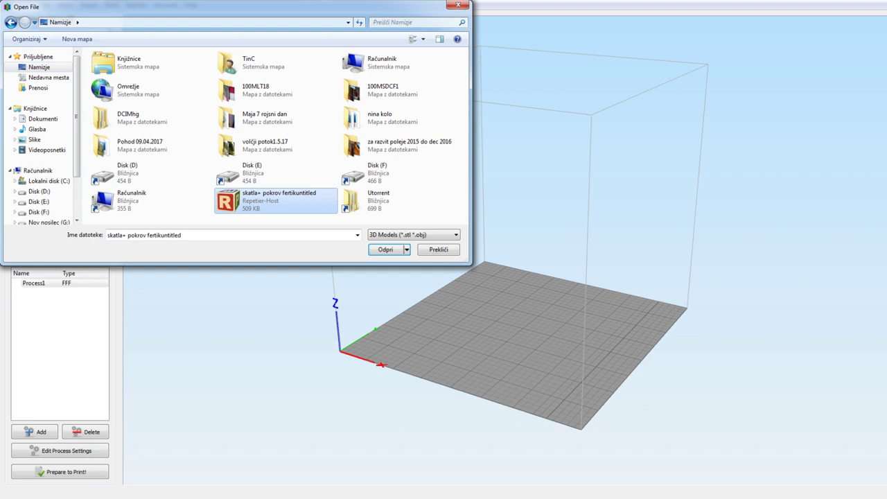
key(Return)
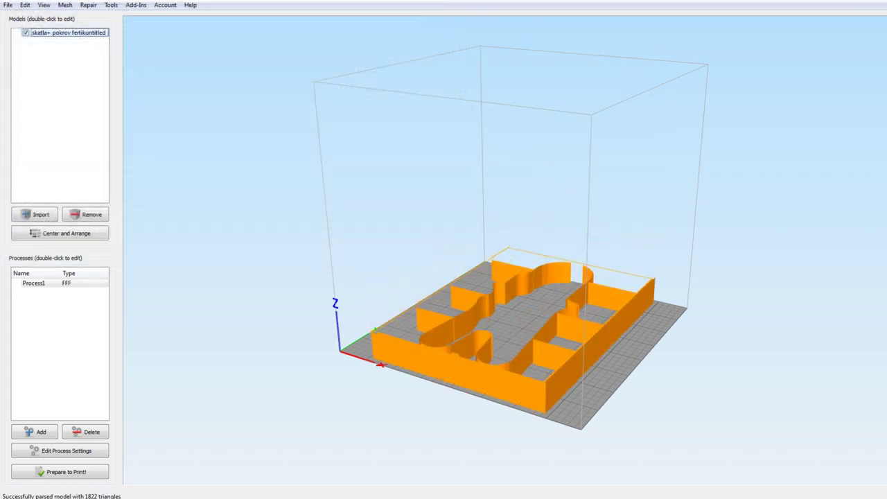
Step: Inspect the imported box, open the settings of Process1 and set the skirt offset from the part to 1 mm
drag(485, 278, 332, 381)
scroll(493, 285, up, 3)
scroll(333, 381, up, 2)
scroll(444, 263, up, 4)
drag(443, 263, 475, 256)
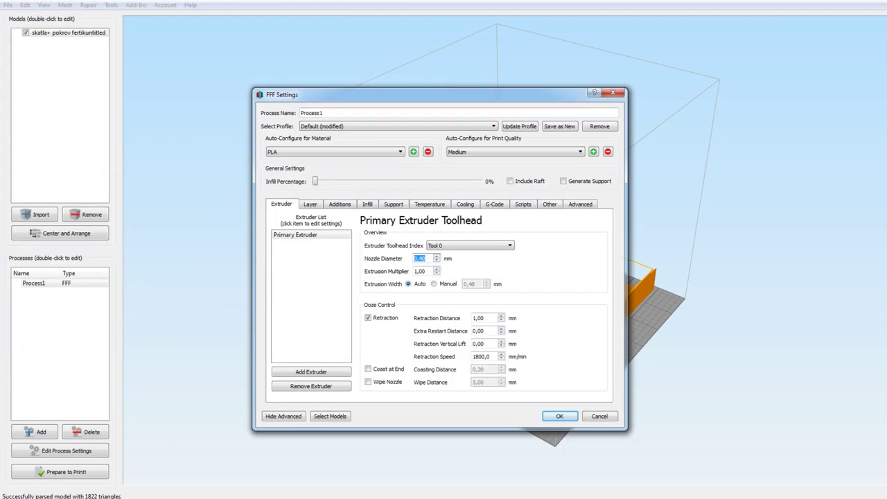
click(310, 205)
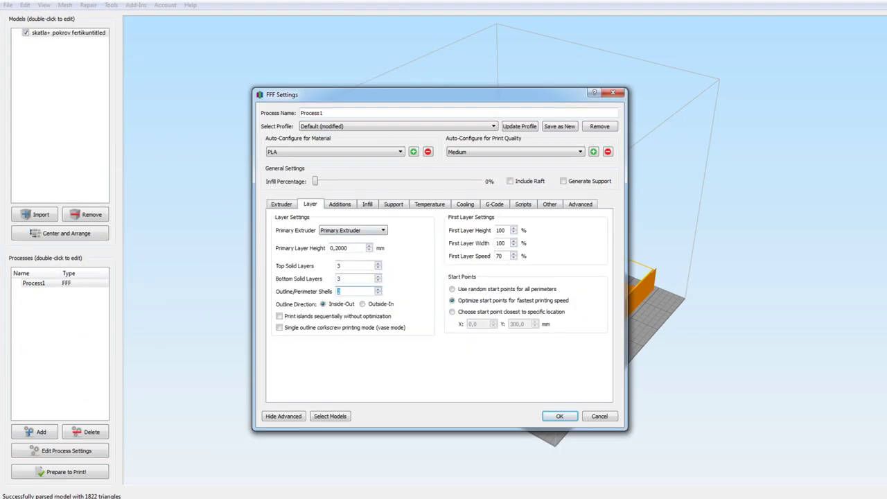
key(ctrl+Tab)
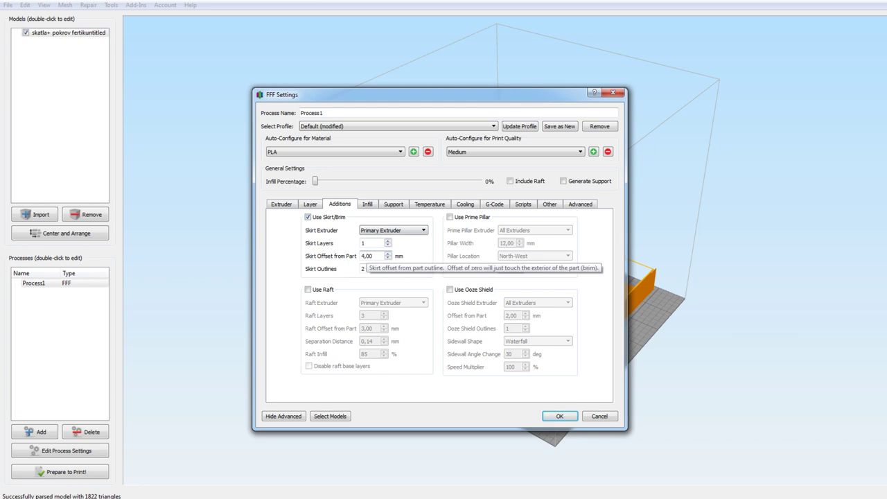
double_click(366, 255)
text(1)
Step: Set the primary extruder's layer 1 temperature setpoint to 225 °C
key(ctrl+Tab)
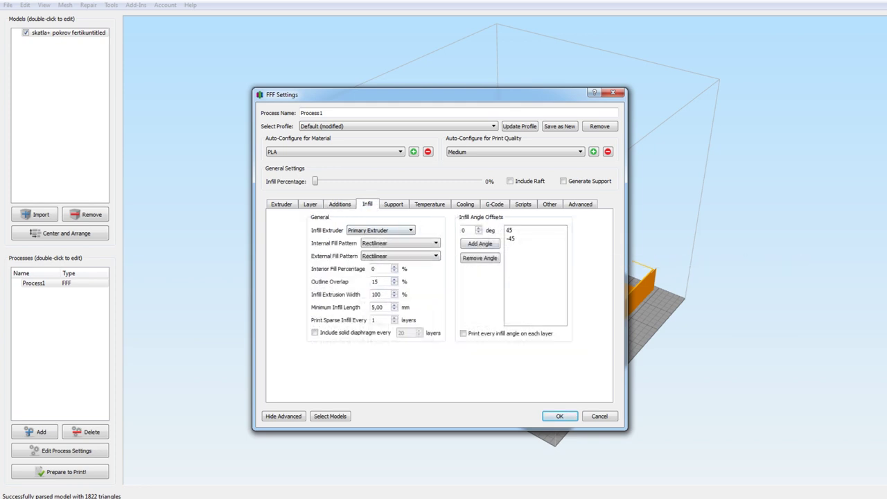
key(ctrl+Tab)
key(ctrl+Tab)
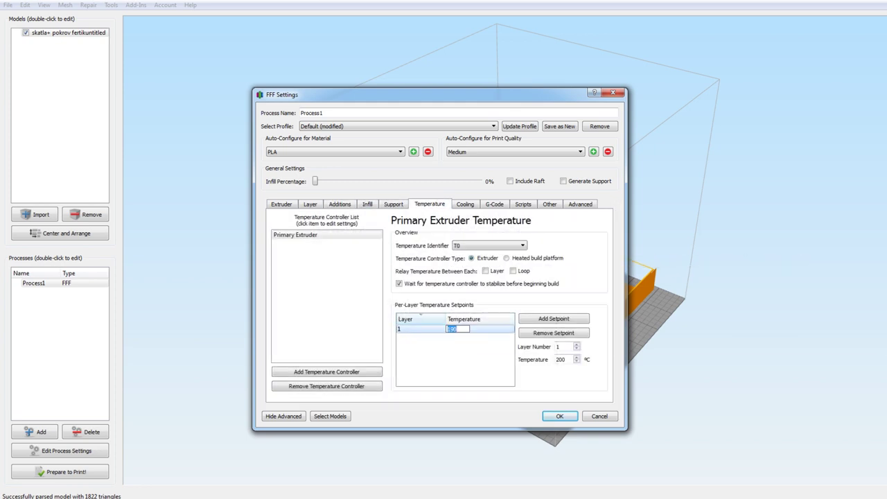
text(225)
key(Return)
Step: Add a new temperature controller named "Primary bed"
click(327, 372)
click(514, 264)
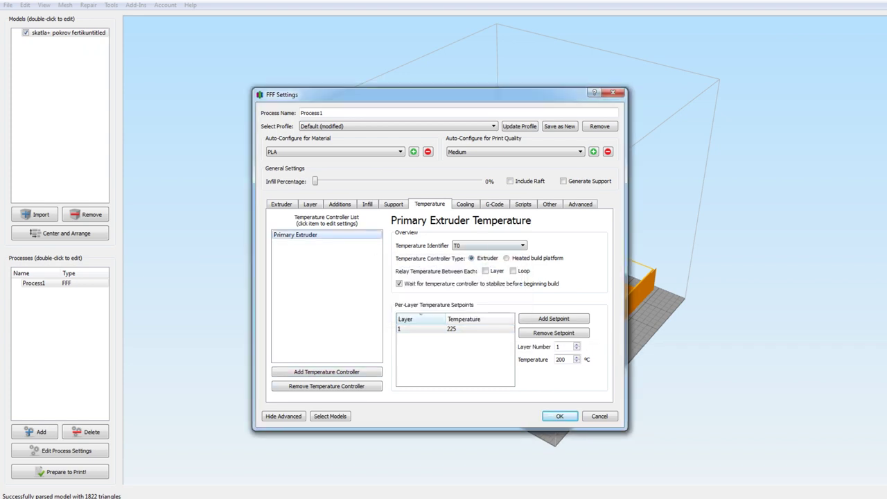
double_click(296, 235)
text(bed)
key(Return)
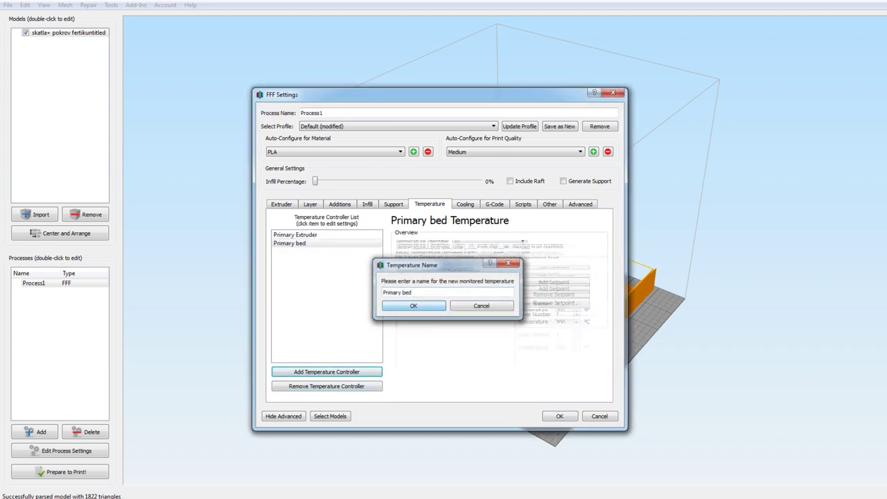
Step: Configure the Primary bed controller as a heated build platform with its own layer 1 temperature, and compare it with the Primary Extruder entry
click(452, 329)
click(296, 235)
click(292, 243)
click(296, 235)
click(290, 244)
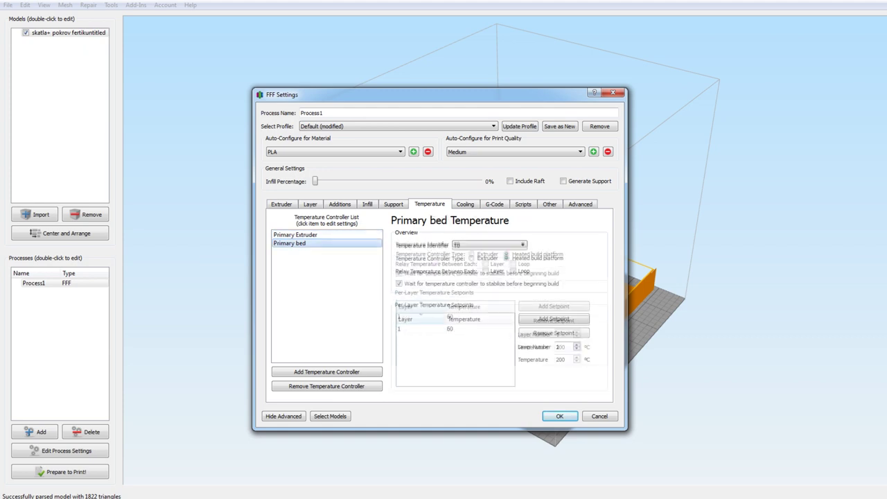
Step: Review the process's cooling fan setpoints, scripts, other and advanced settings, then accept the process settings
click(465, 204)
click(305, 242)
click(306, 250)
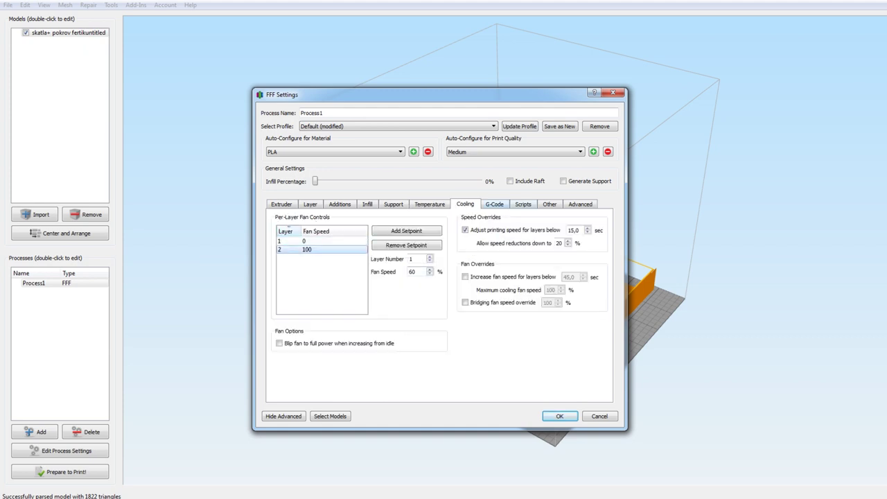
click(549, 204)
click(522, 204)
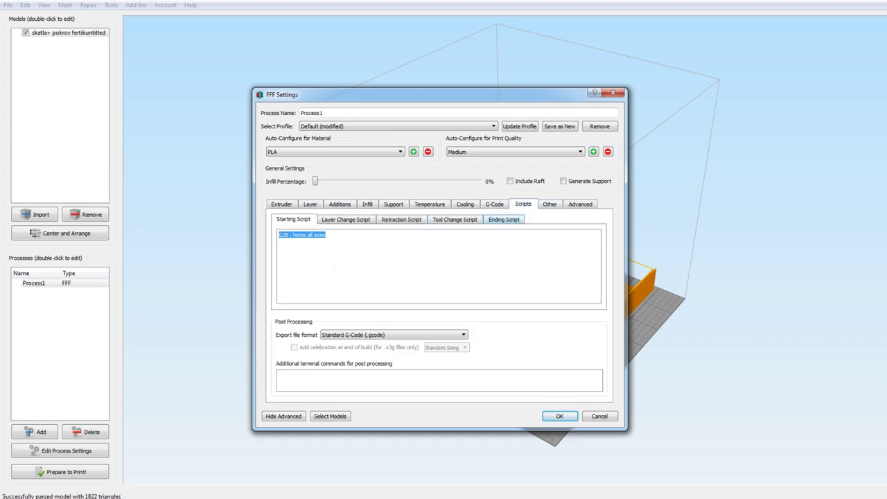
click(550, 204)
click(580, 204)
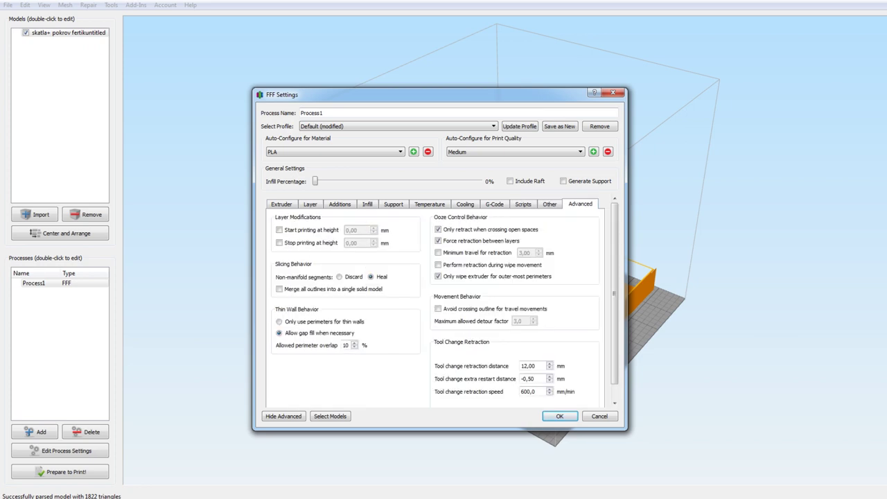
click(559, 416)
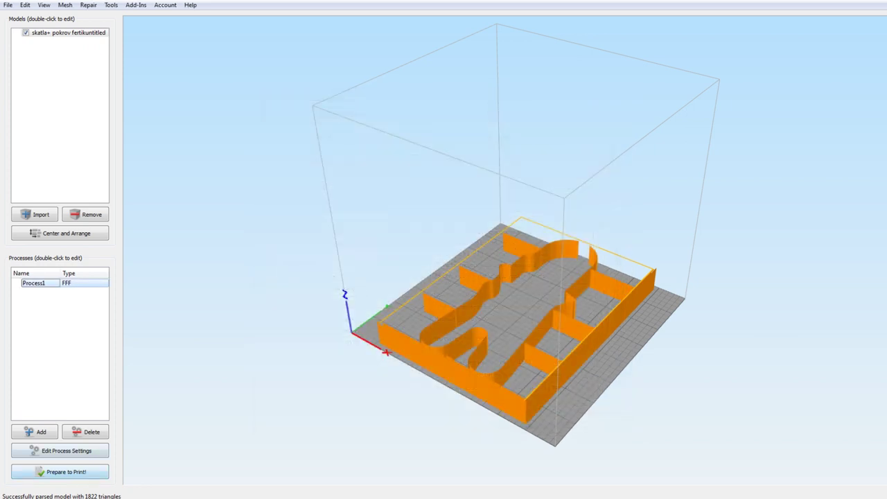
Step: Slice the box for printing and inspect its toolpath preview up close
click(60, 472)
drag(486, 284, 574, 305)
scroll(505, 278, up, 5)
scroll(574, 305, down, 4)
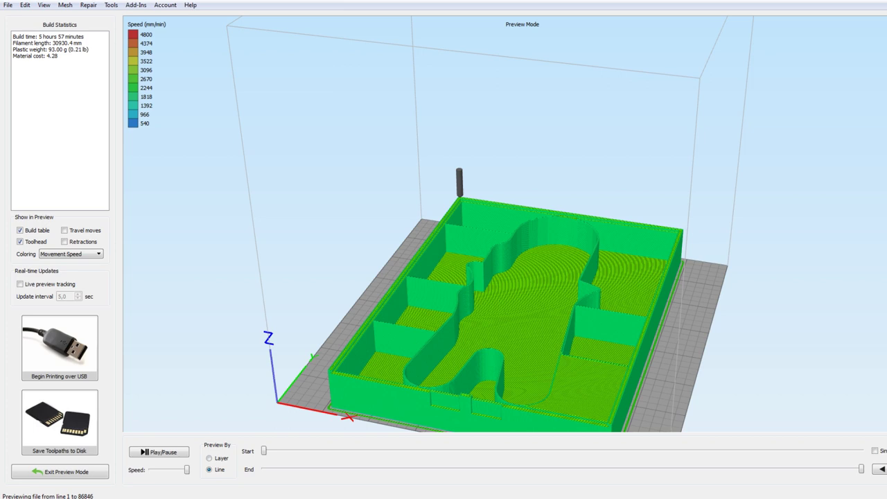
Step: Play the line-by-line print simulation, advance it through the build, and examine the complete box from above
click(159, 452)
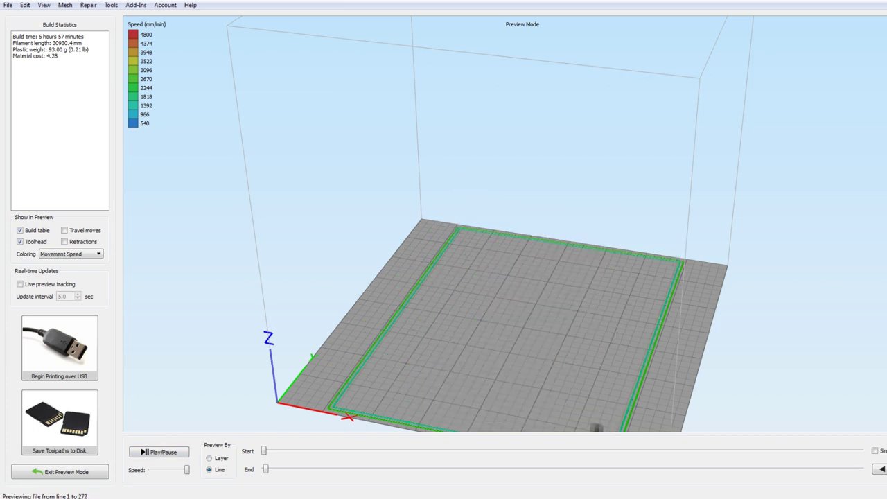
drag(527, 284, 488, 243)
scroll(489, 242, up, 4)
middle_drag(513, 278, 528, 180)
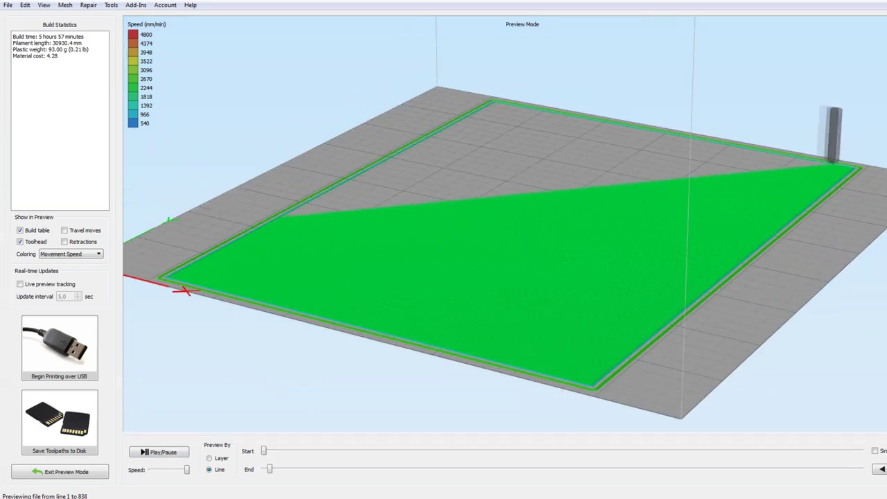
drag(269, 469, 549, 469)
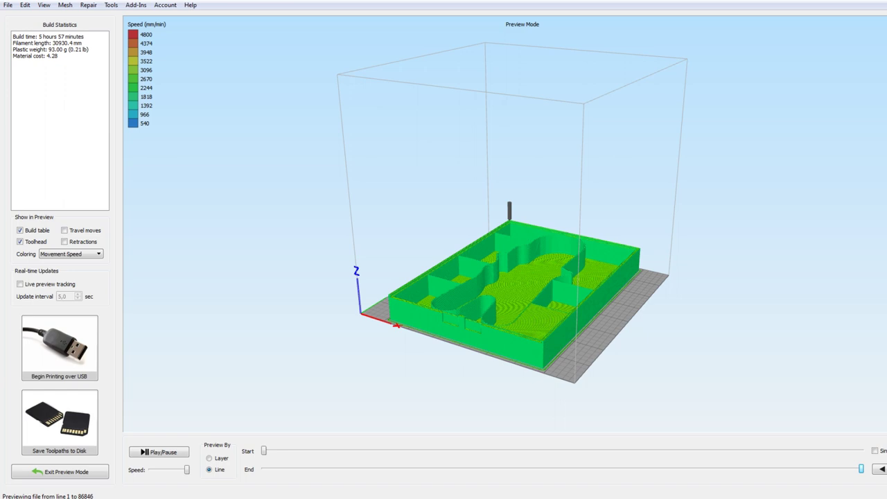
drag(485, 208, 527, 291)
scroll(505, 224, up, 5)
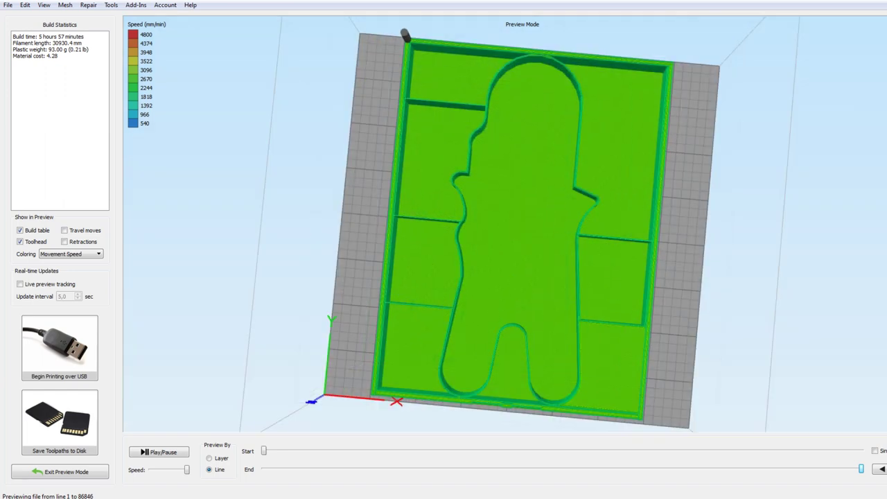